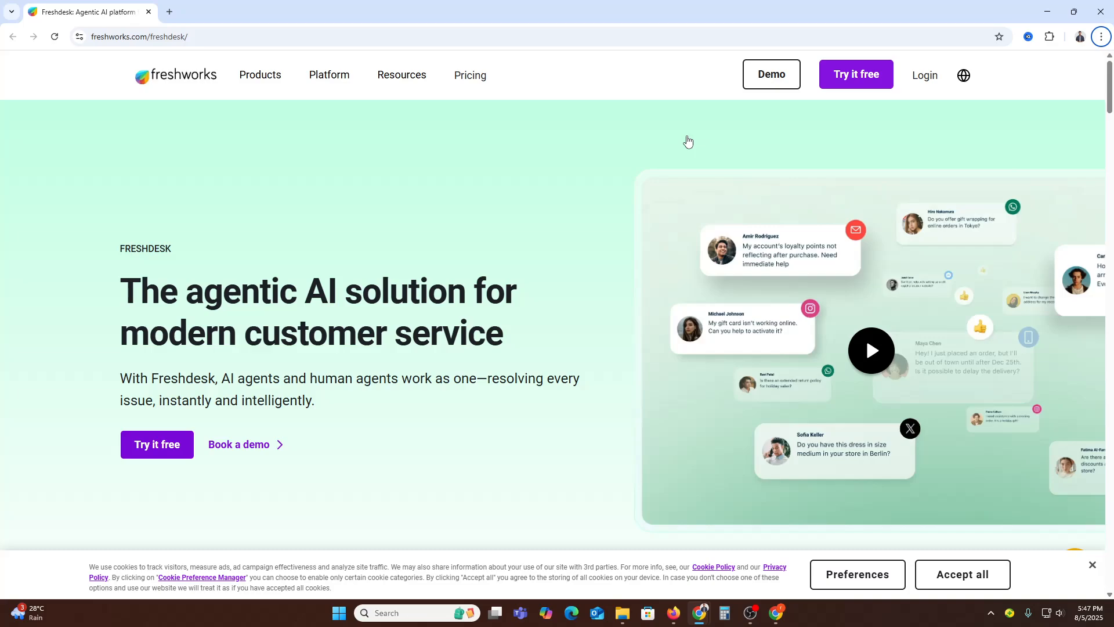
Skim the Freshdesk product page and open its free trial sign-up form.
scroll(687, 141, "down", 10)
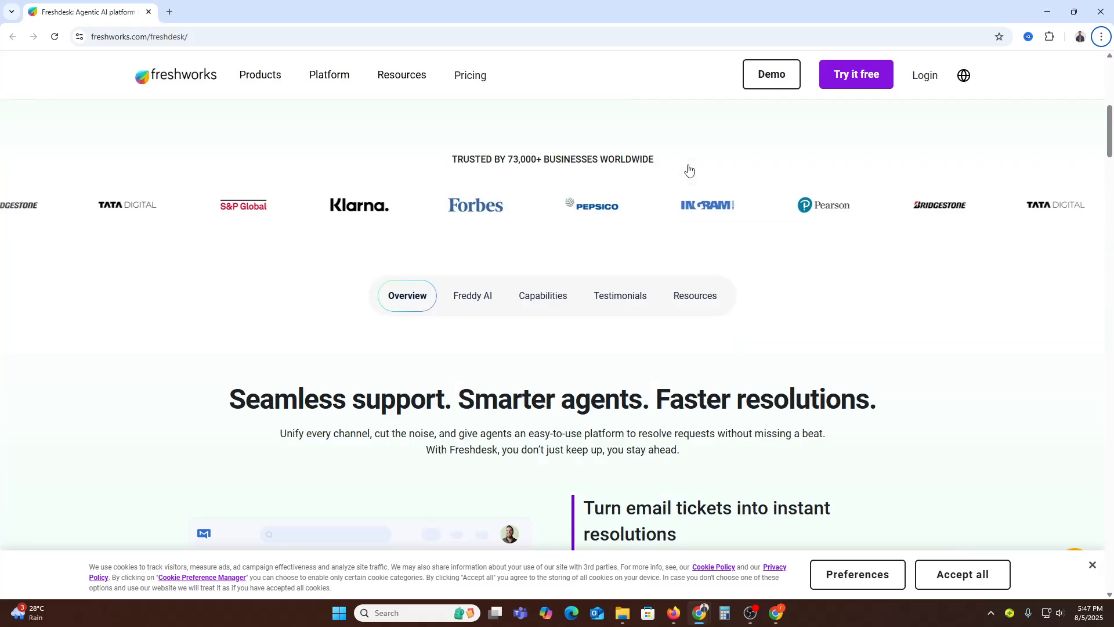
scroll(688, 169, "down", 3)
scroll(688, 168, "up", 15)
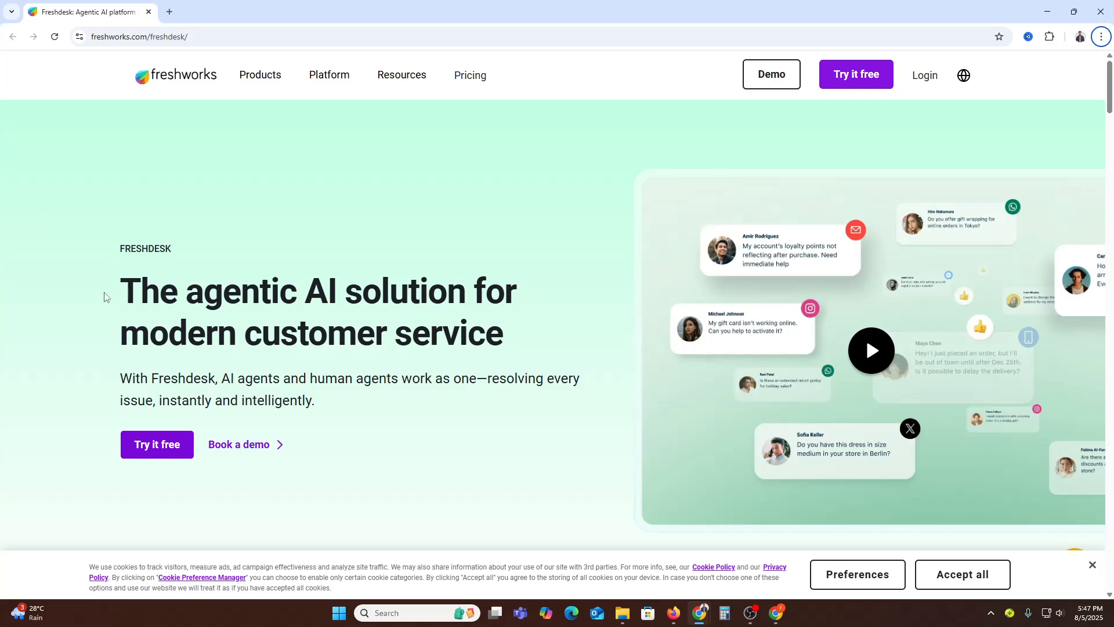
left_click(163, 446)
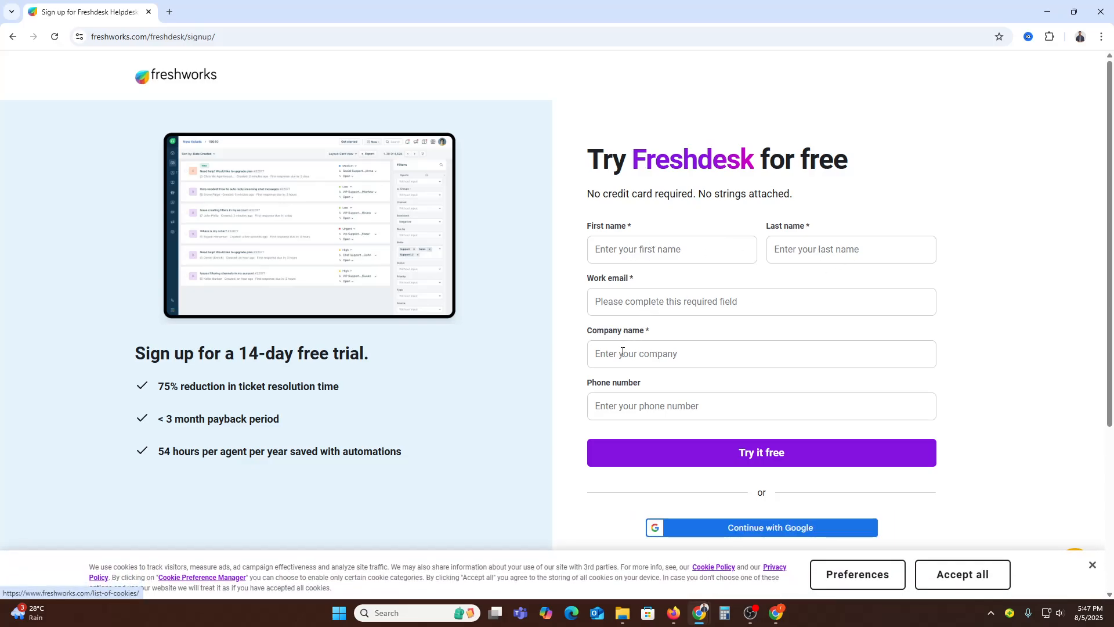
Review the 14-day trial benefits and sign up by continuing with a Google account.
left_click_drag(161, 353, 318, 355)
left_click(227, 383)
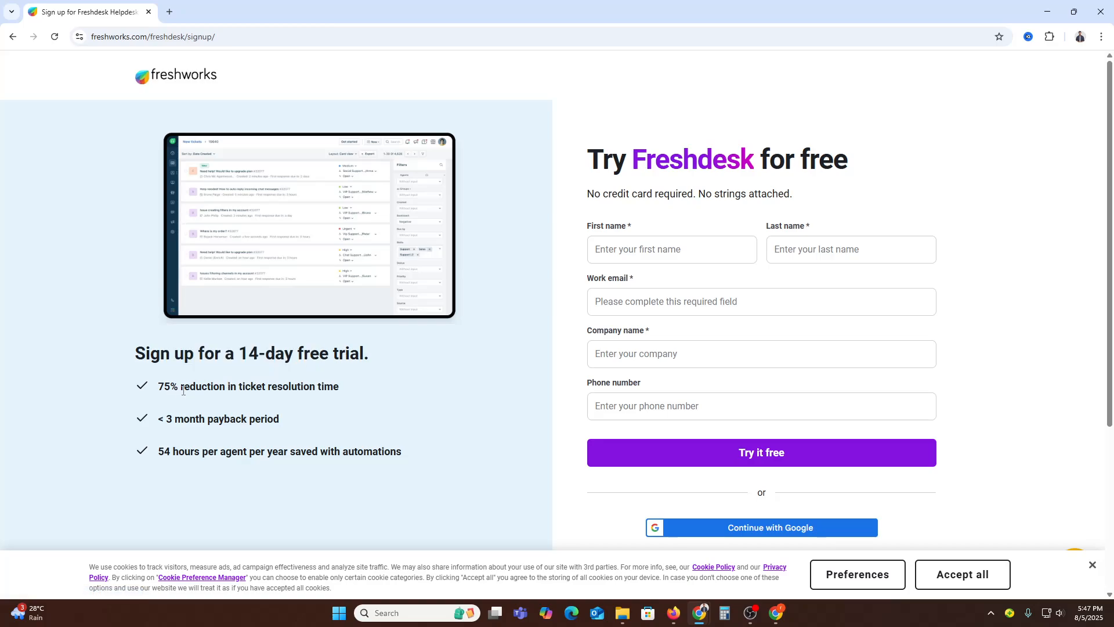
left_click_drag(183, 390, 293, 392)
left_click(311, 441)
scroll(325, 438, "down", 4)
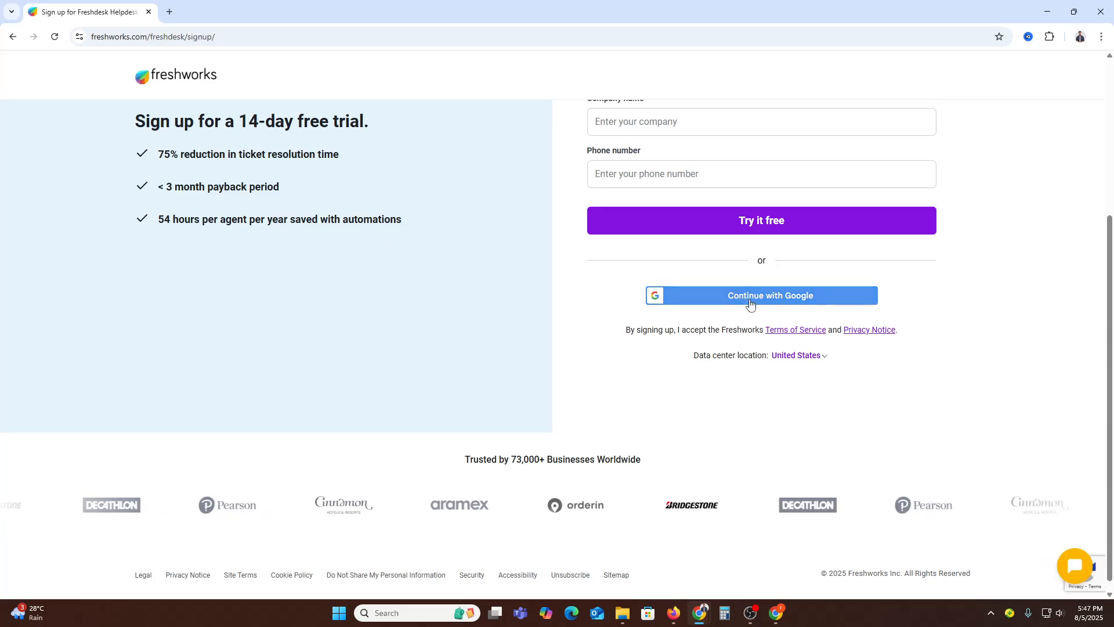
left_click(782, 295)
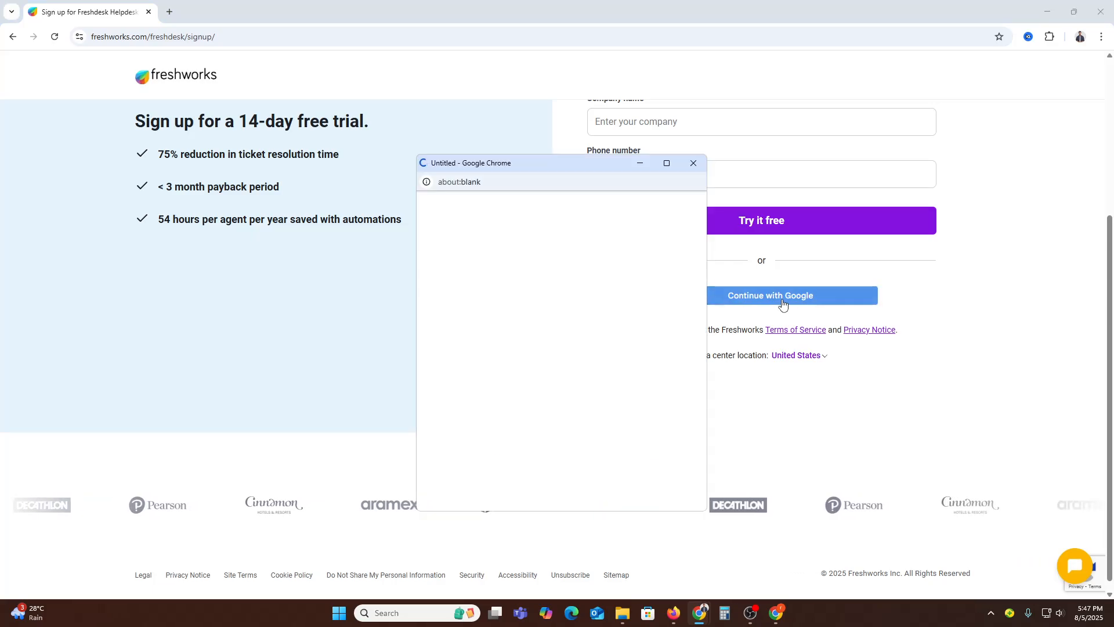
left_click(580, 339)
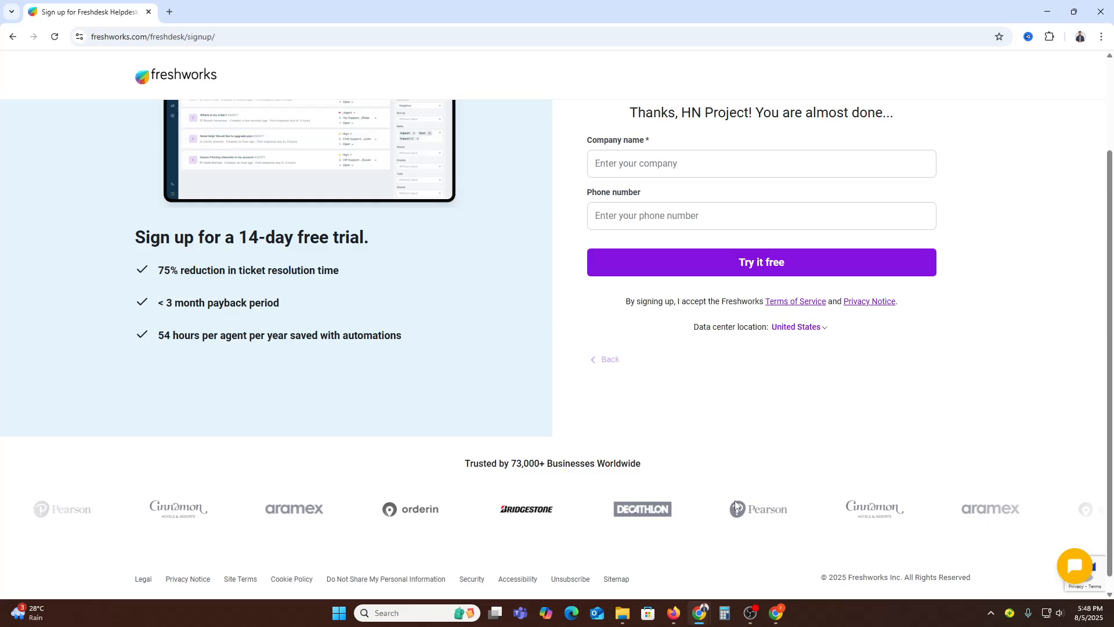
Enter HOW TO DIGITAL as the company name in the sign-up form.
scroll(704, 487, "up", 2)
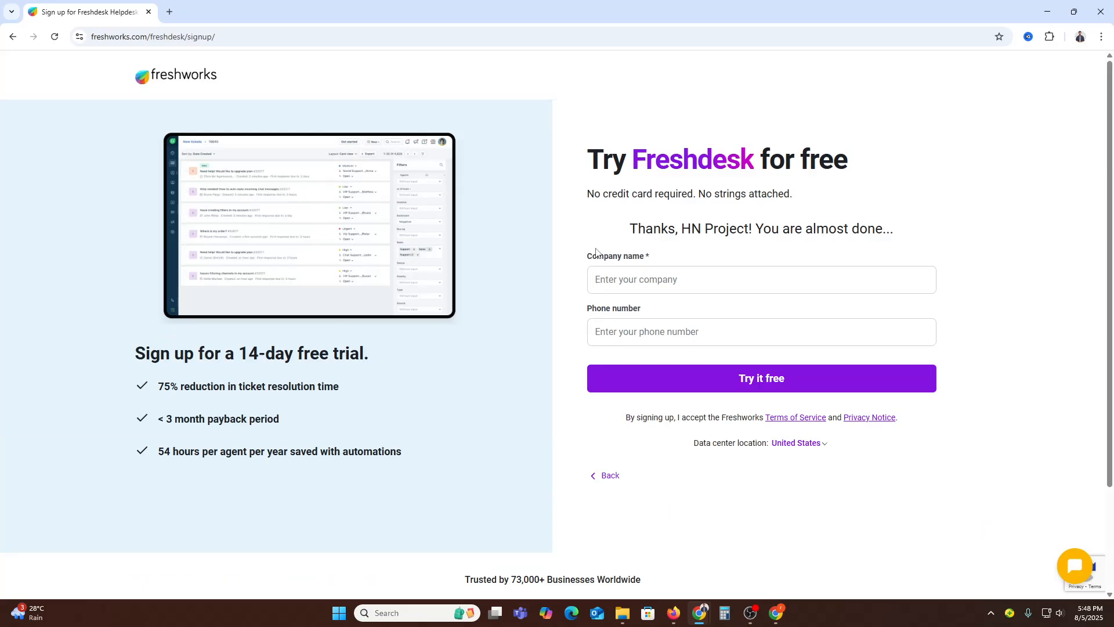
left_click(681, 291)
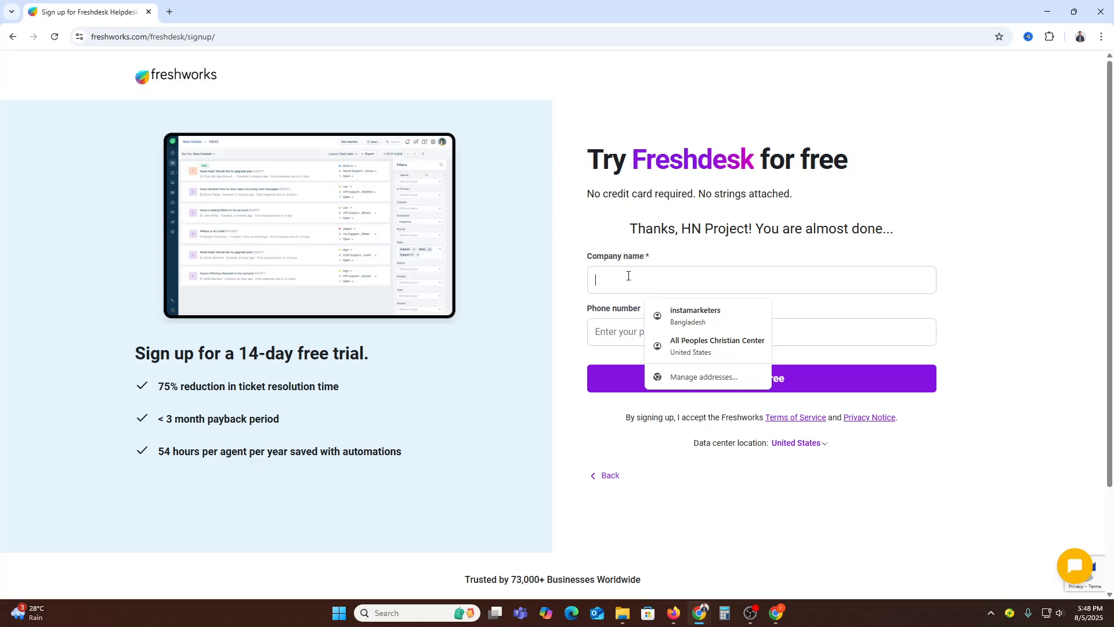
type("HOW TO D")
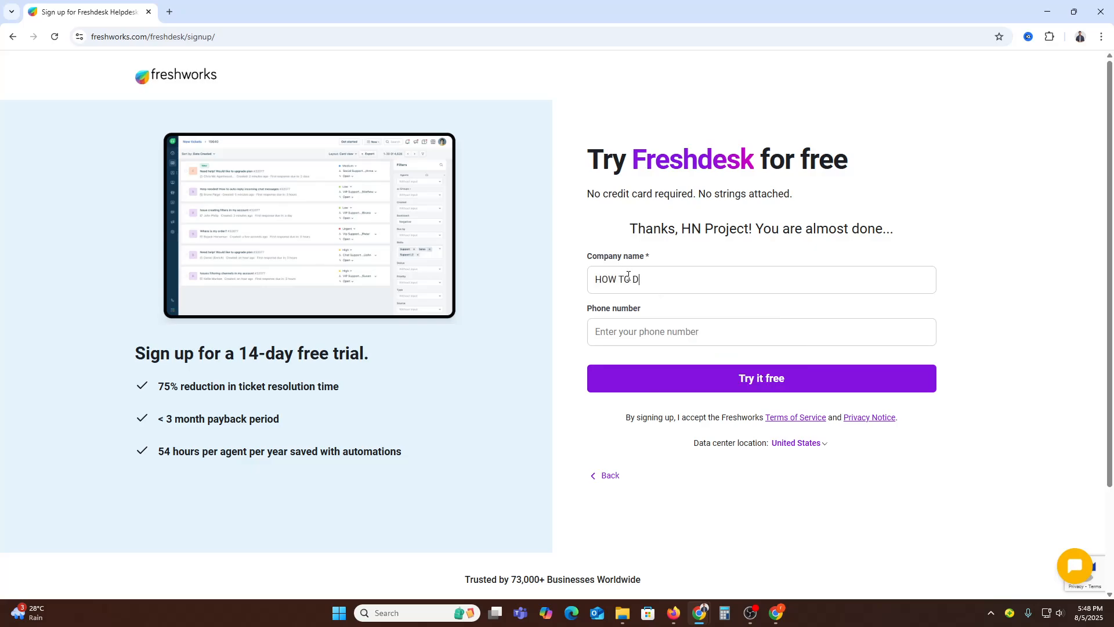
type("IGITAL")
left_click(595, 328)
type("FreshDesk Ticketing System 2025 | FreshDesk Tutorial (For Beginners)")
triple_click(696, 332)
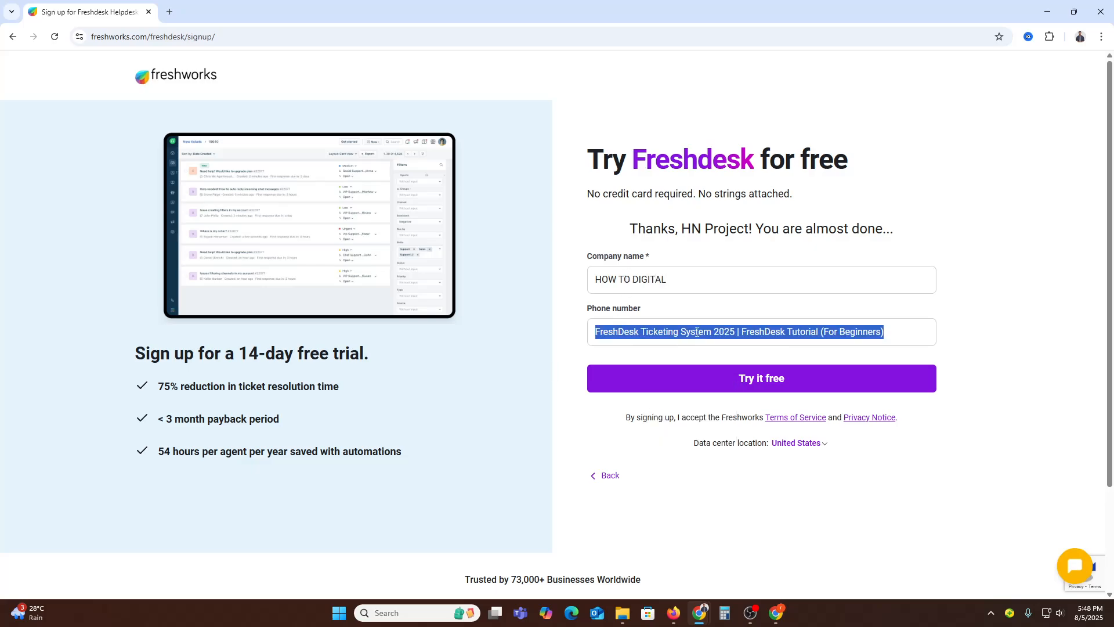
key("BackSpace")
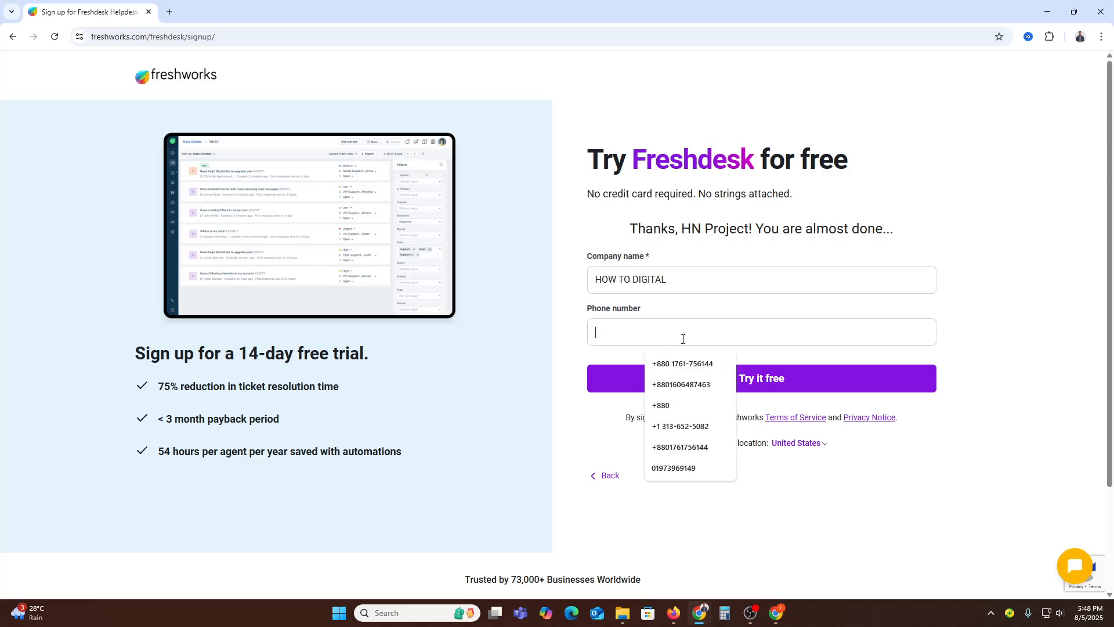
Fill in the phone number from the saved suggestions and submit the free trial sign-up.
left_click(713, 384)
left_click(709, 390)
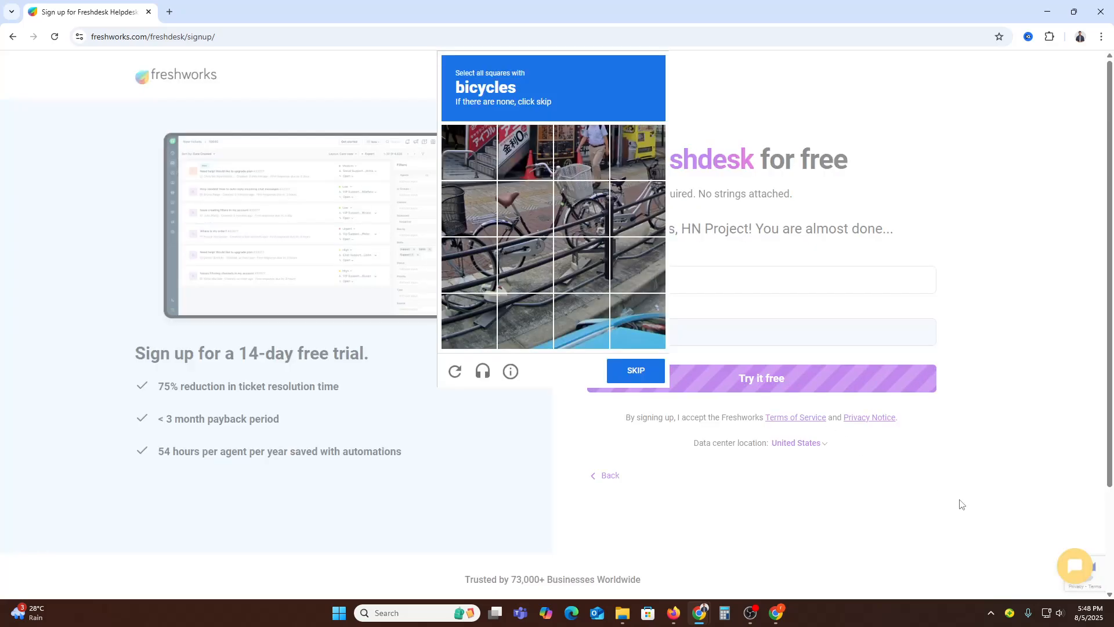
Mark the image squares containing the parked bicycles behind the railing and continue the verification challenge.
left_click(572, 224)
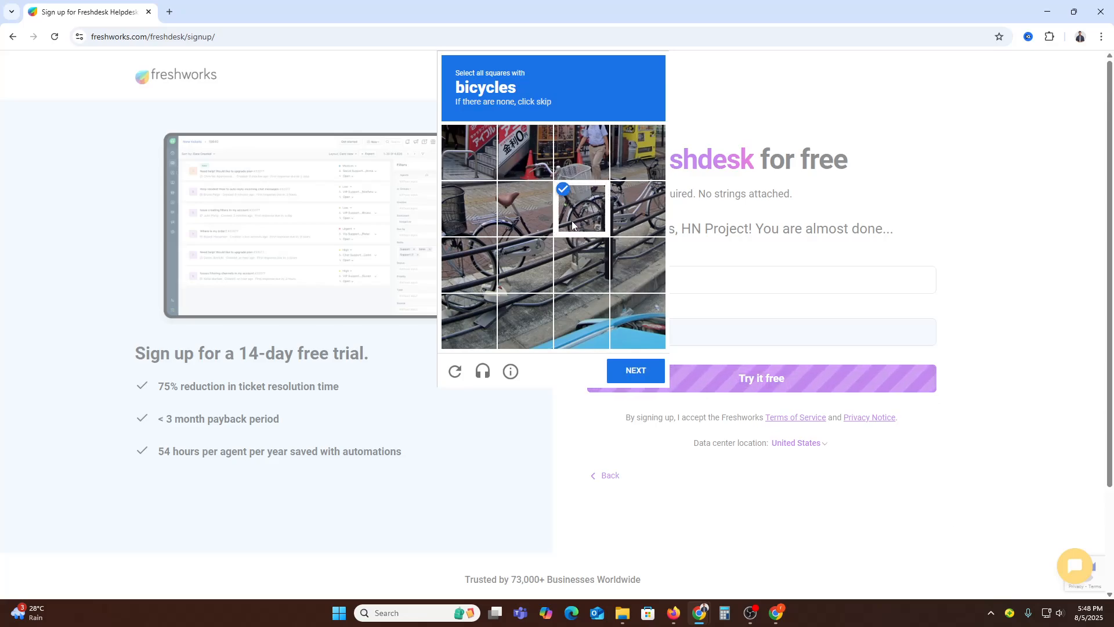
left_click(525, 209)
left_click(526, 264)
left_click(635, 370)
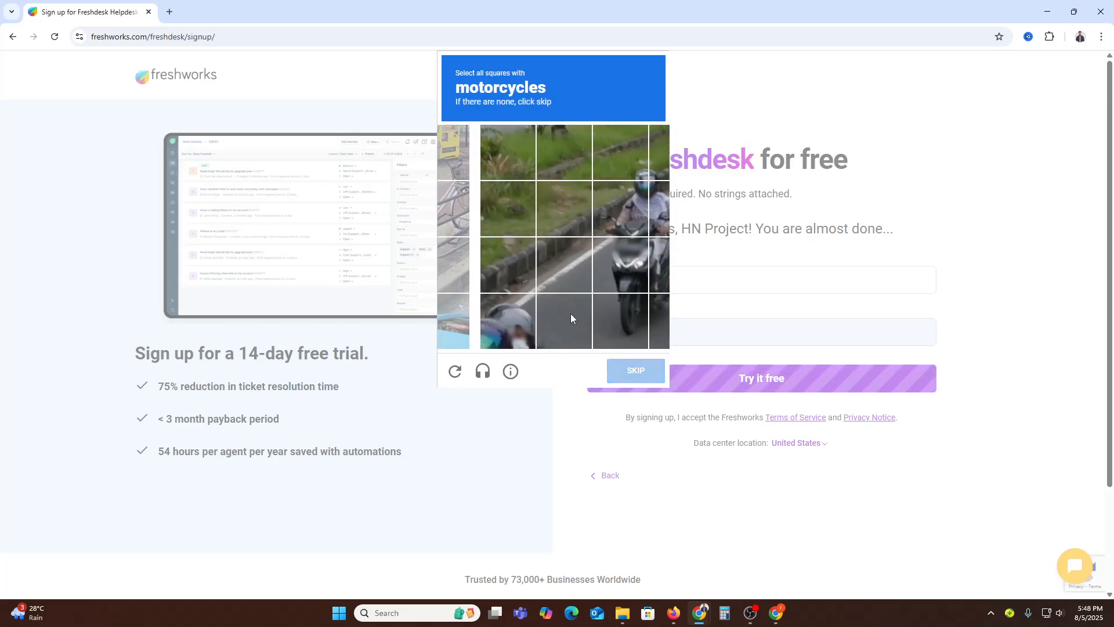
Mark the image squares containing the motorcycle and continue to the next verification image.
left_click(572, 320)
left_click(580, 266)
left_click(631, 269)
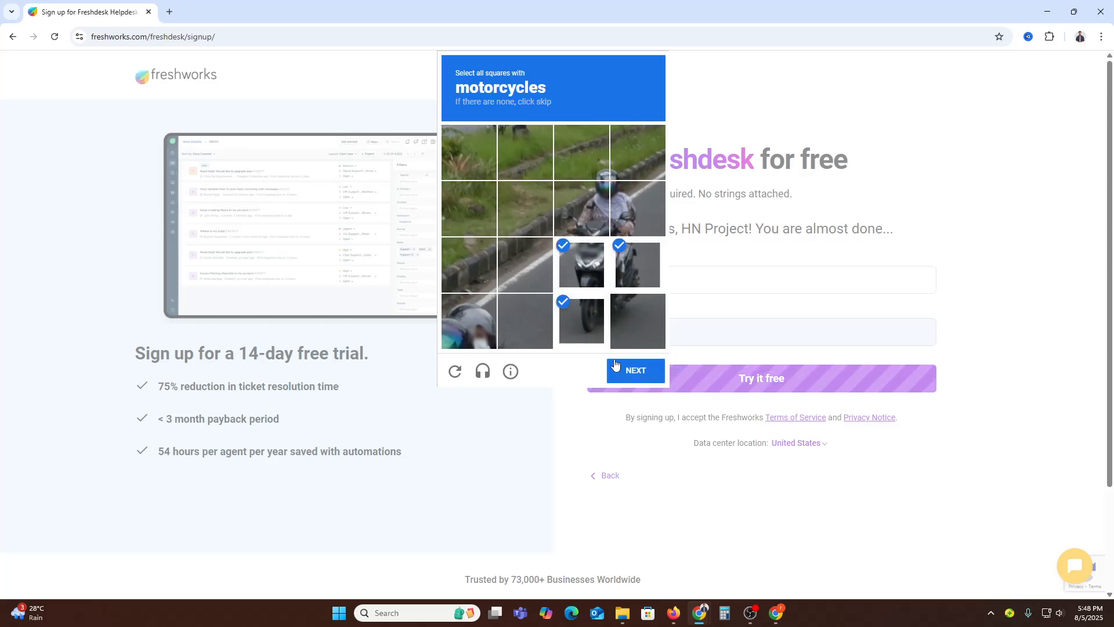
left_click(617, 366)
Mark the four squares showing the bicycle in front of the shutter and continue the verification.
left_click(524, 291)
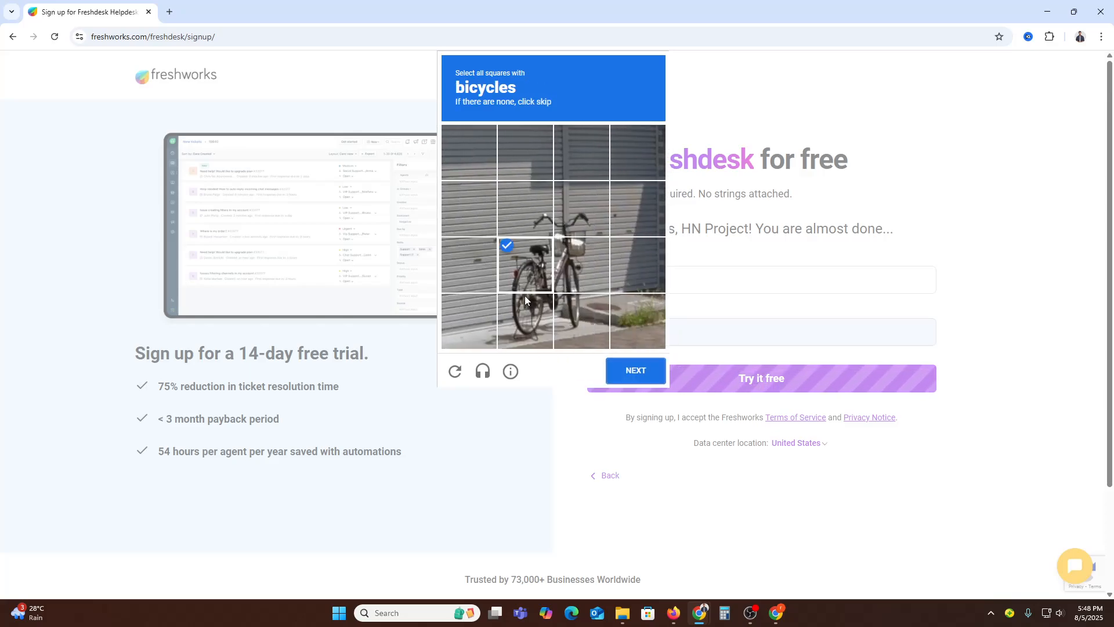
left_click(525, 319)
left_click(586, 258)
left_click(574, 319)
left_click(635, 370)
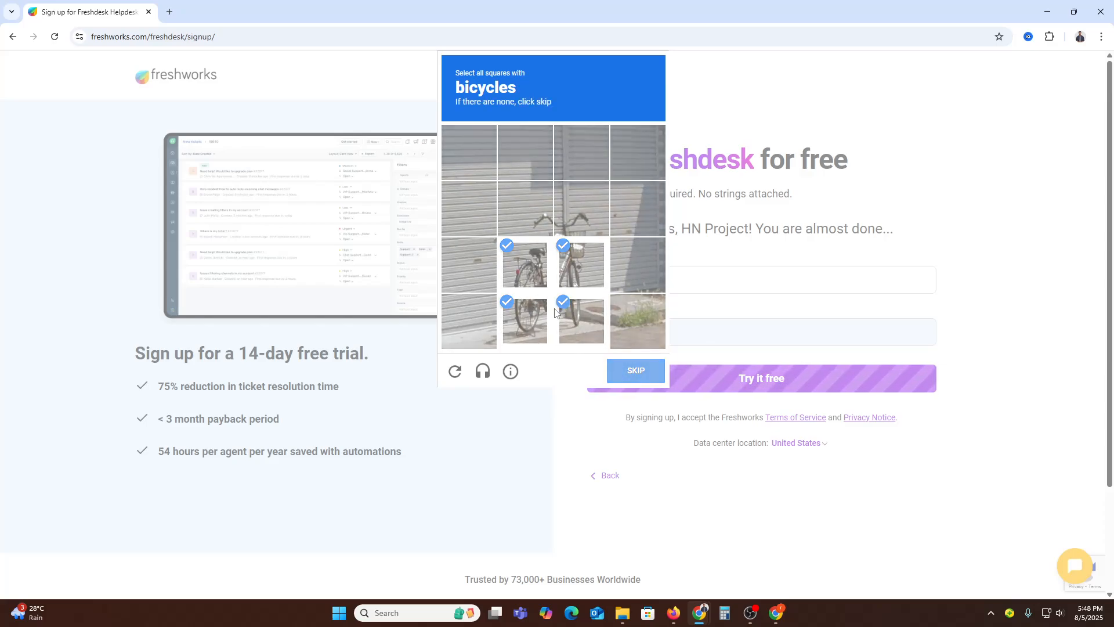
Mark all squares covering the large close-up traffic light, including its upper edge, and continue the verification.
left_click(579, 297)
left_click(580, 252)
left_click(584, 204)
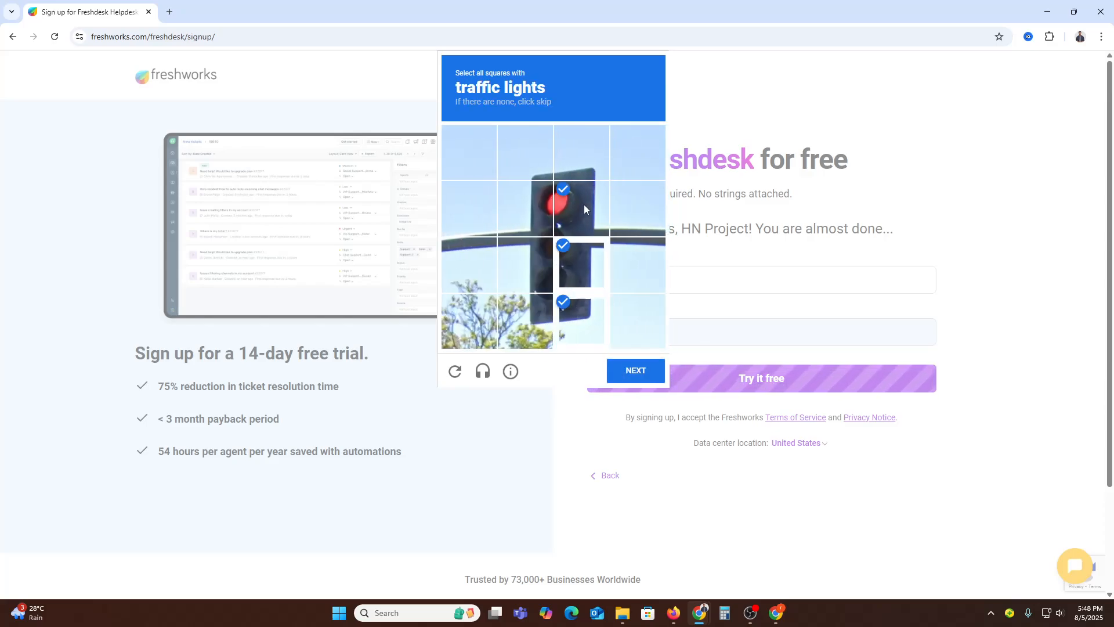
left_click(525, 209)
left_click(527, 262)
left_click(535, 311)
left_click(572, 154)
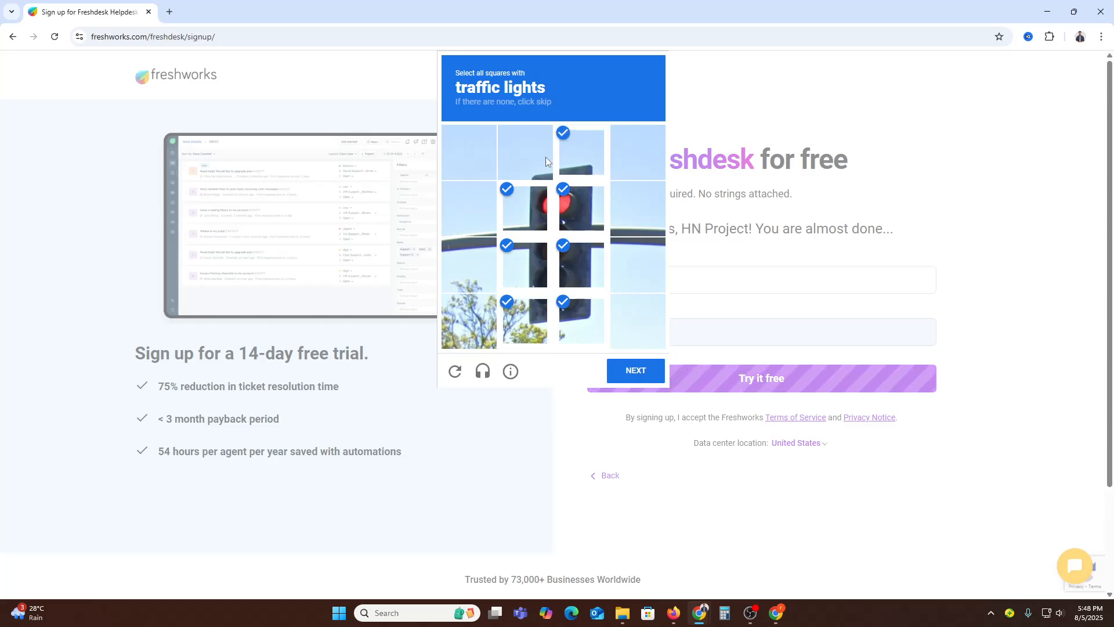
left_click(545, 156)
left_click(634, 370)
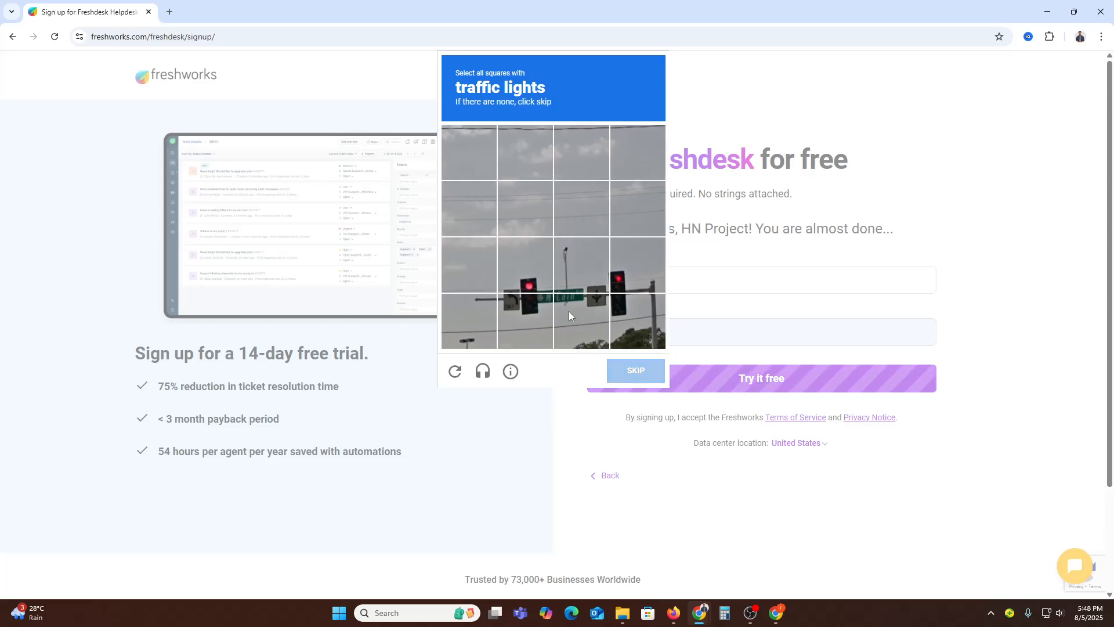
Mark the four squares containing the two distant red traffic lights and submit them for verification.
left_click(518, 307)
left_click(522, 264)
left_click(636, 264)
left_click(642, 305)
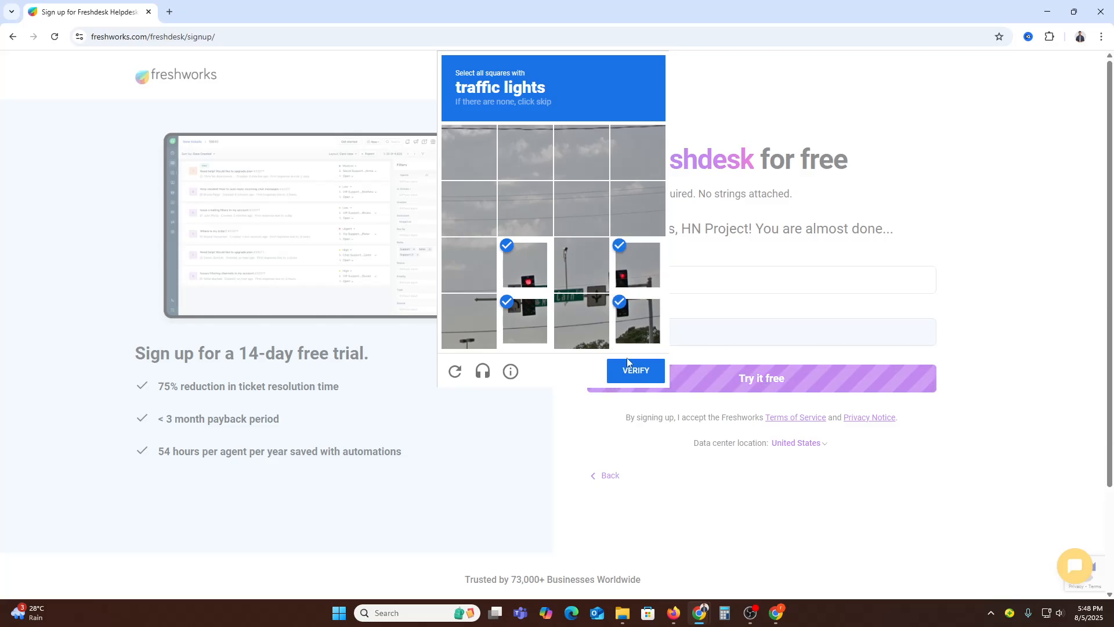
left_click(632, 369)
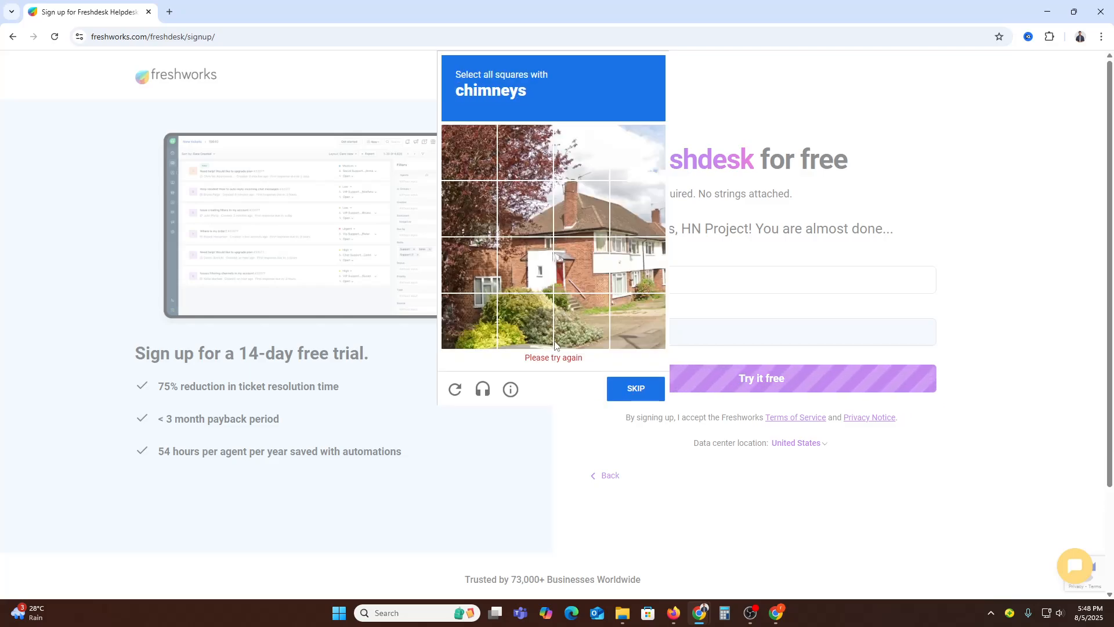
Mark the two squares containing the house's chimneys and submit the verification.
left_click(585, 218)
left_click(637, 209)
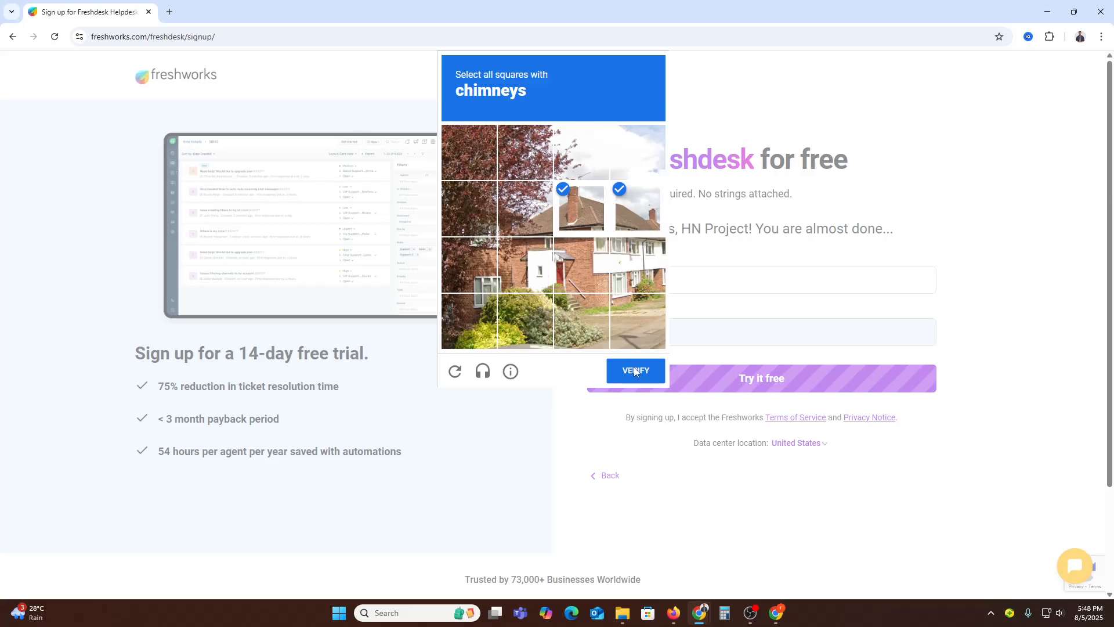
left_click(635, 371)
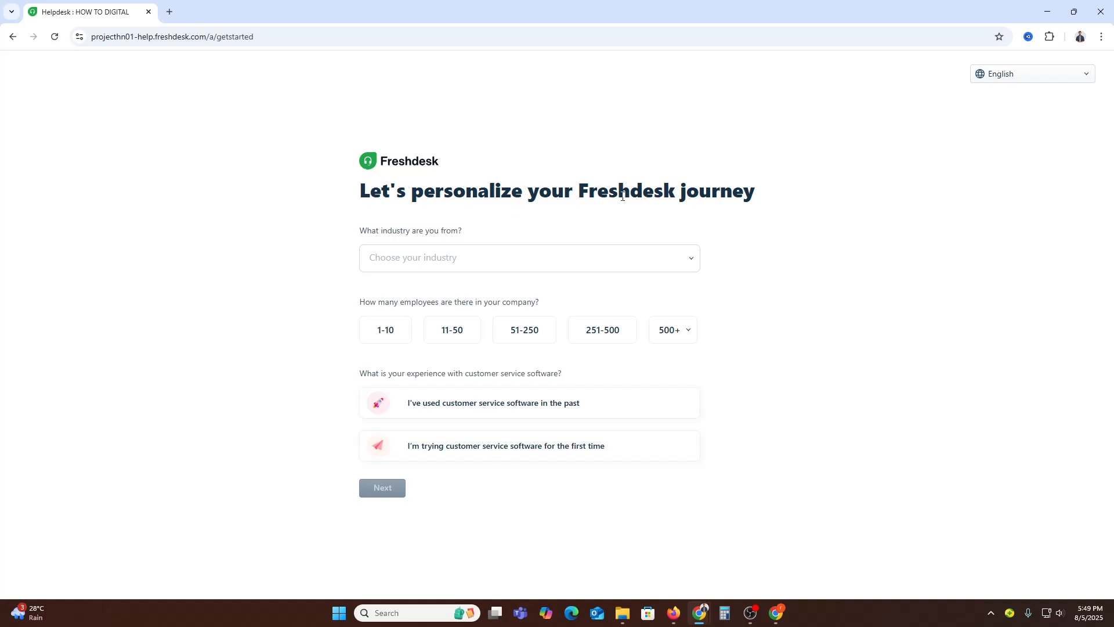
Set the company size to 1-10 employees and the experience to trying customer service software for the first time.
left_click(391, 330)
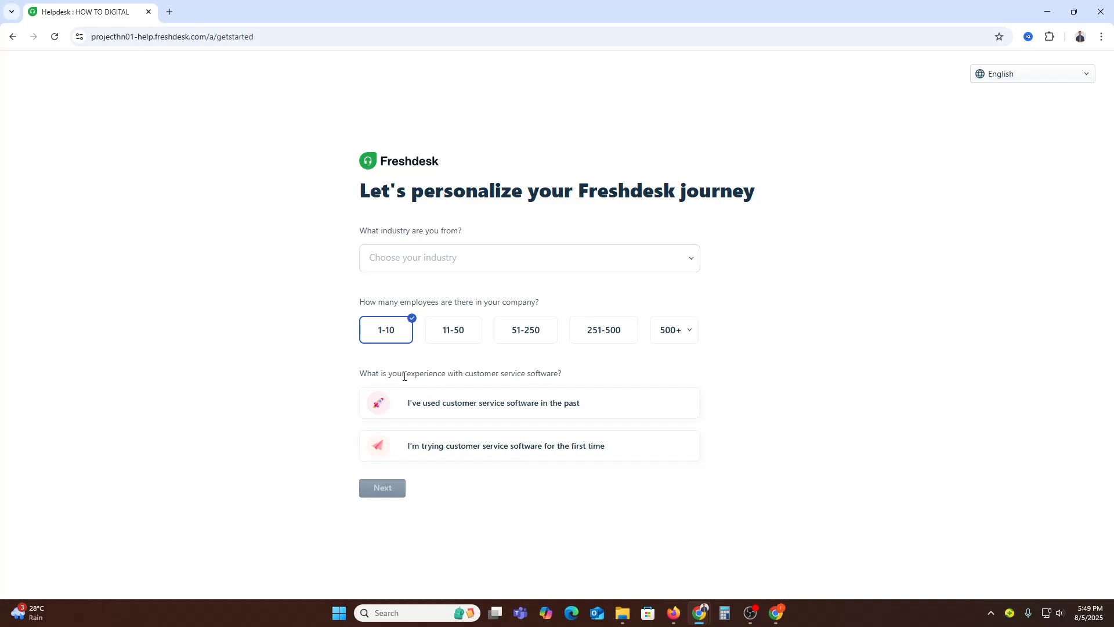
left_click_drag(404, 376, 517, 375)
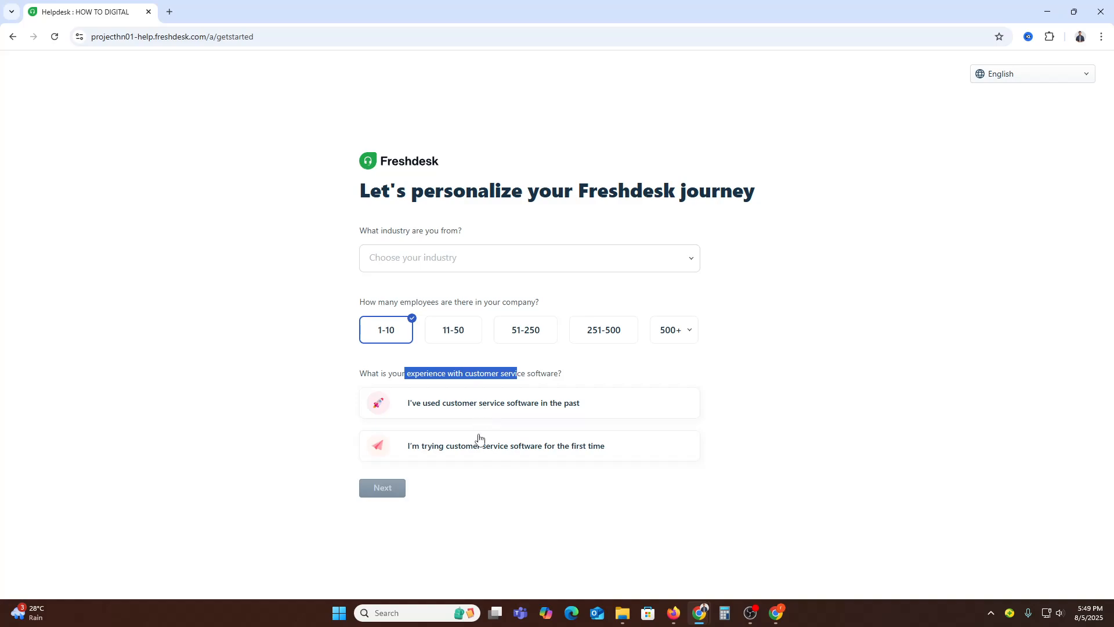
left_click(478, 454)
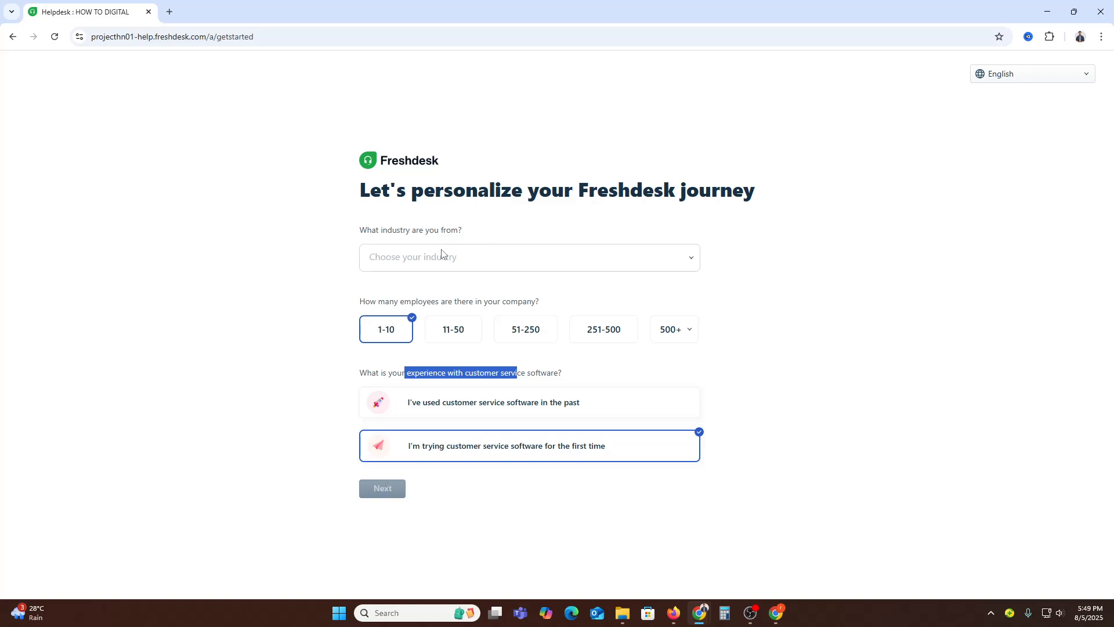
Choose Media and Entertainment as the industry and submit the personalization answers.
left_click_drag(371, 230, 442, 231)
left_click(427, 239)
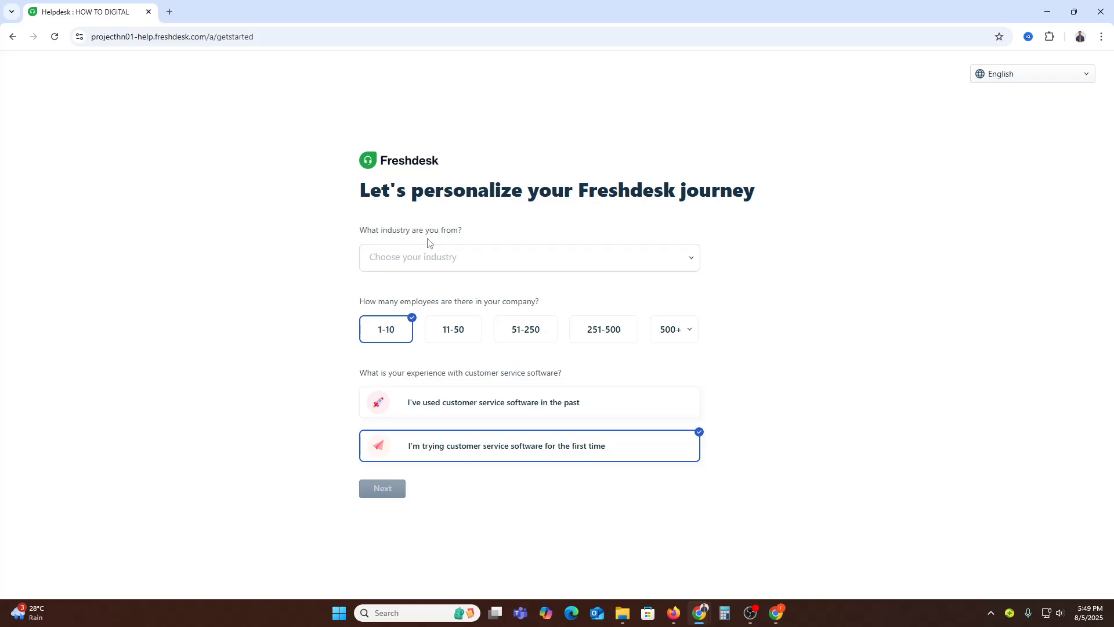
left_click(406, 258)
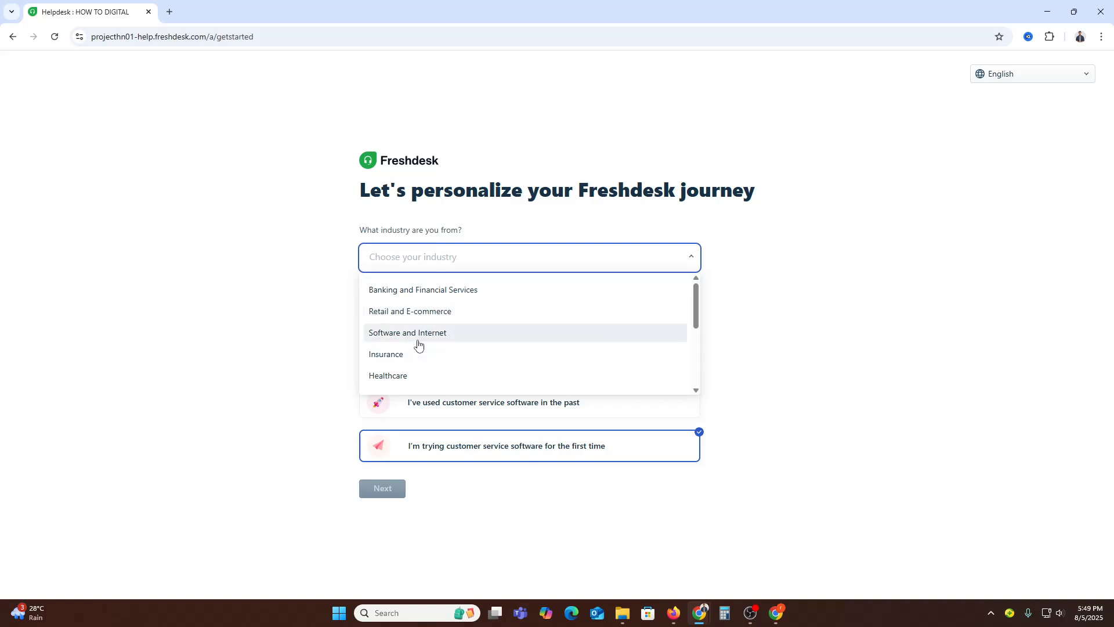
scroll(421, 348, "down", 1)
scroll(421, 351, "down", 2)
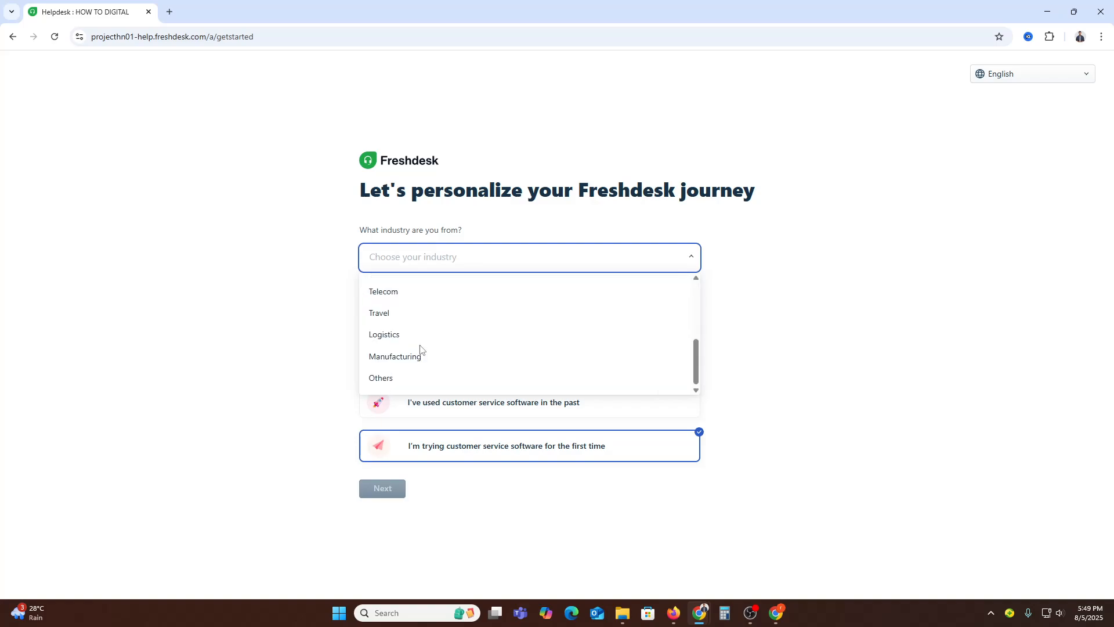
scroll(398, 375, "up", 1)
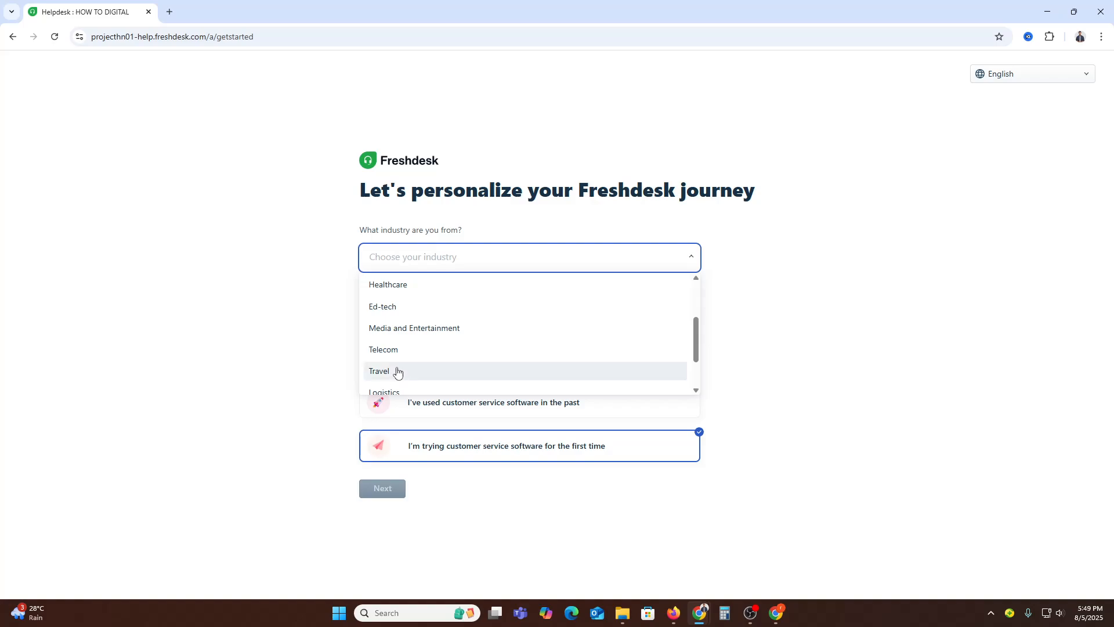
scroll(397, 369, "up", 1)
left_click(413, 385)
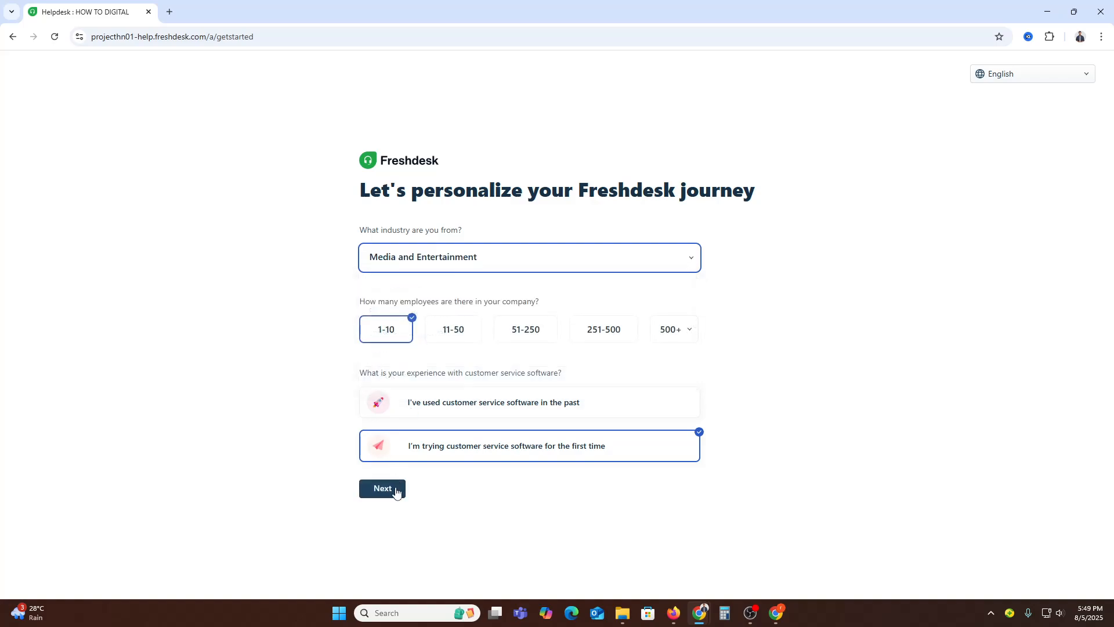
left_click(392, 488)
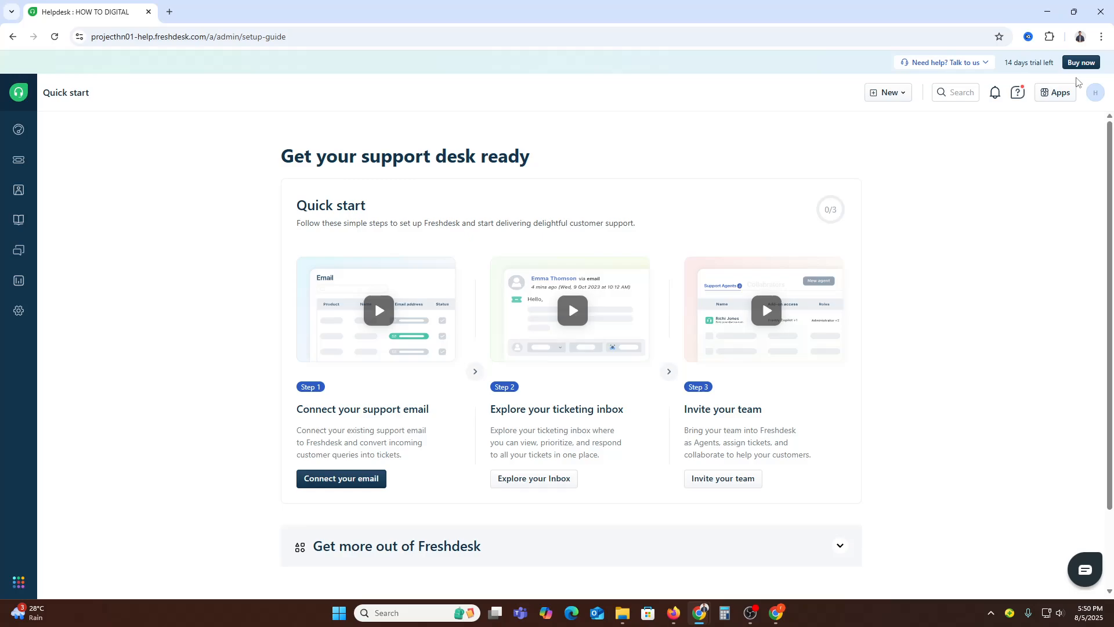
scroll(459, 383, "down", 2)
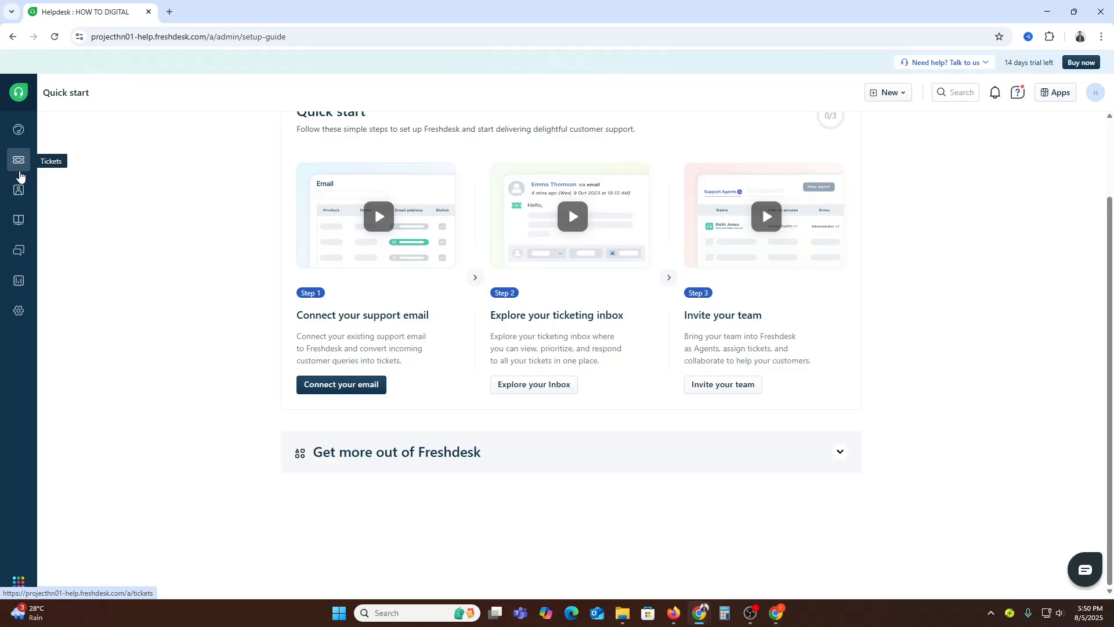
Open the ticket list and complete the guided tour of the "Received a broken TV" ticket, from customer query to closing.
left_click(17, 168)
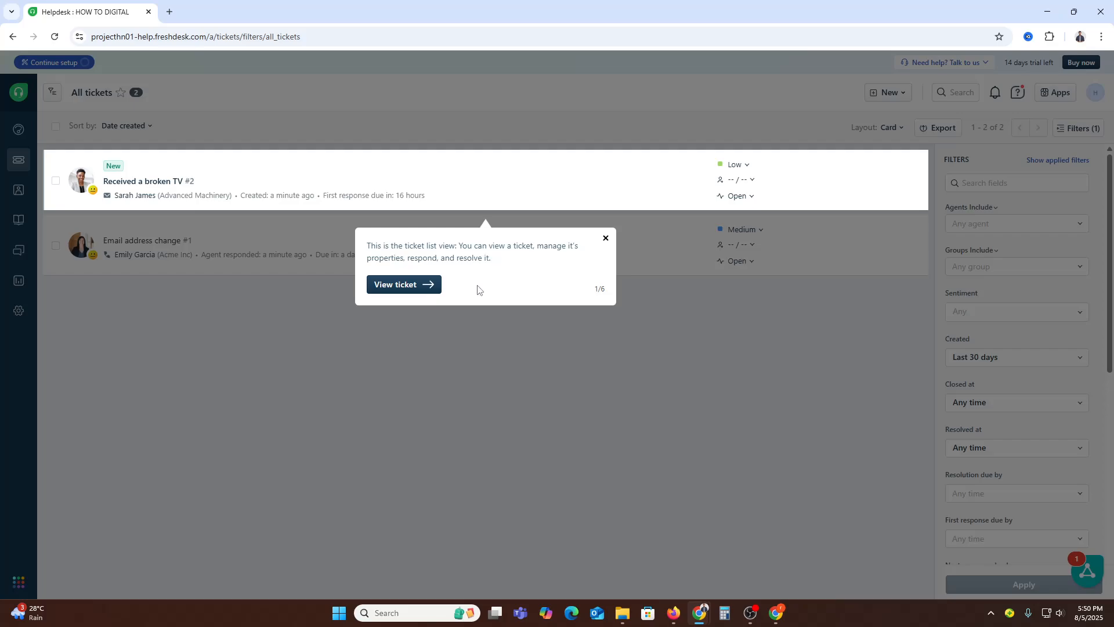
left_click(422, 286)
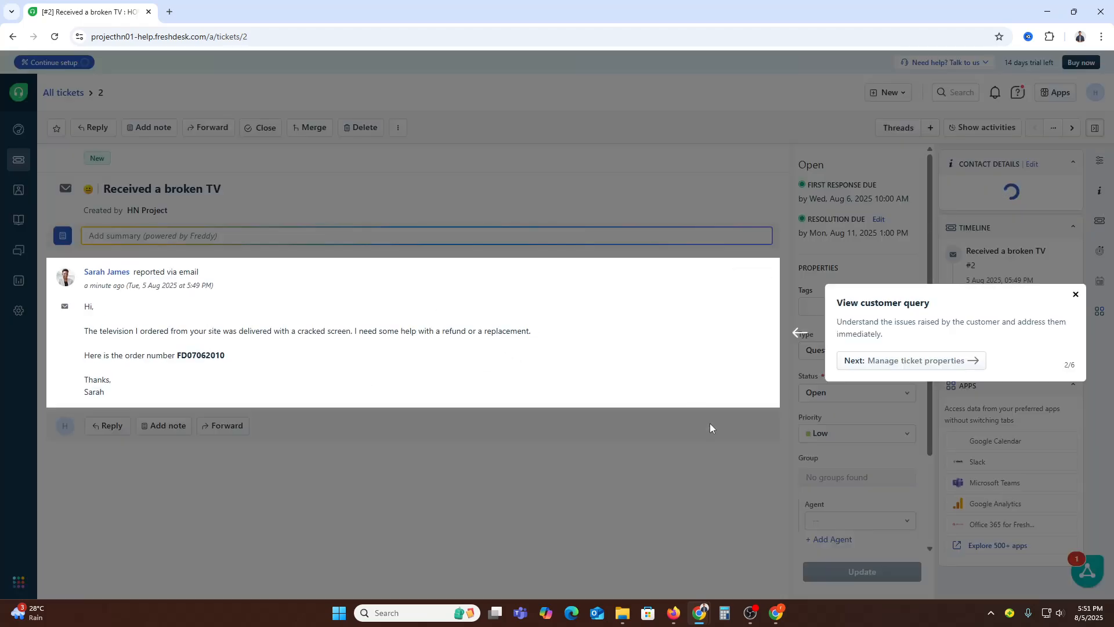
left_click(927, 368)
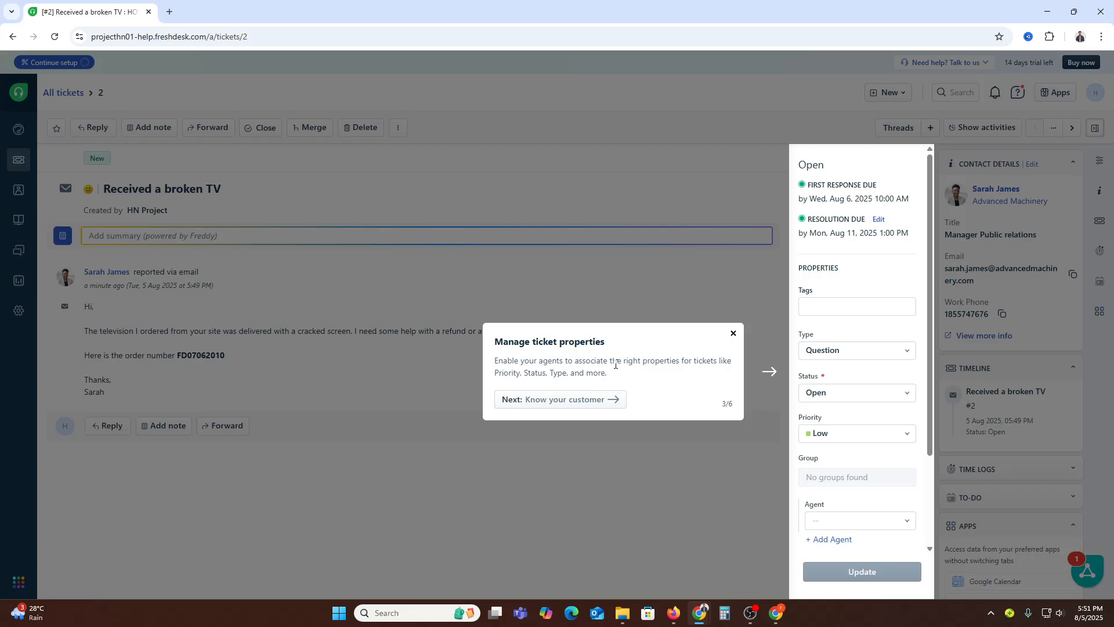
left_click(568, 400)
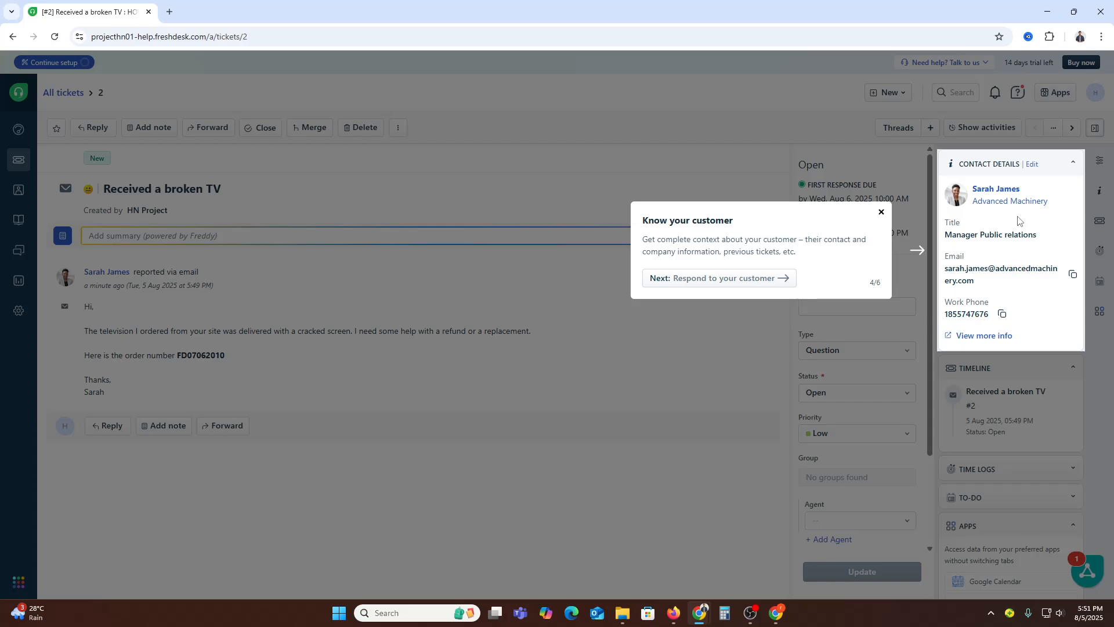
left_click(735, 289)
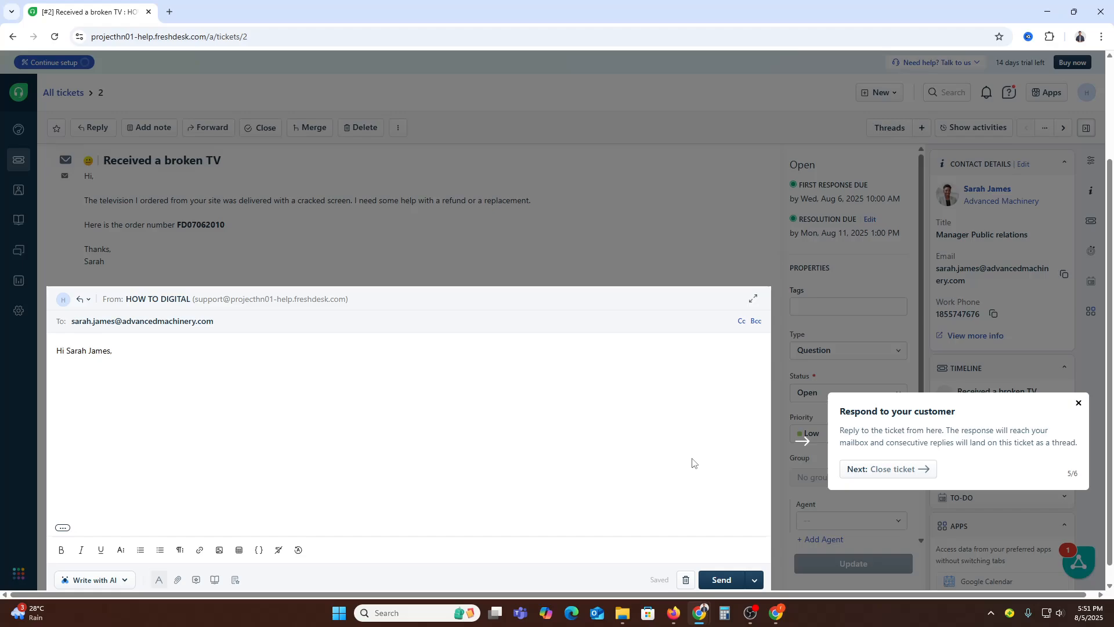
left_click(924, 469)
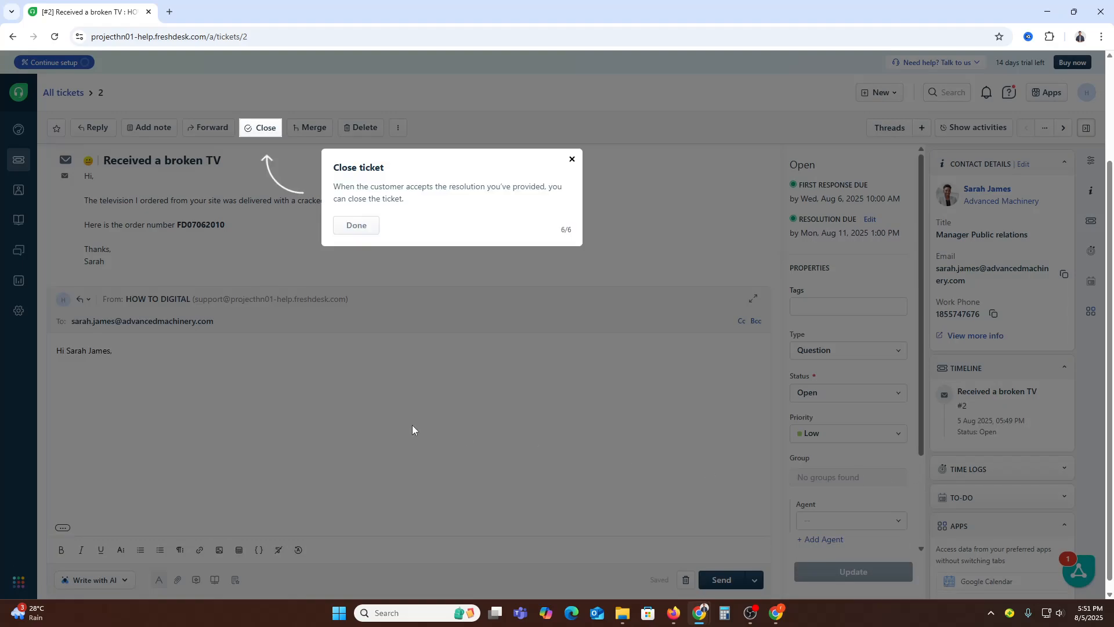
left_click(371, 223)
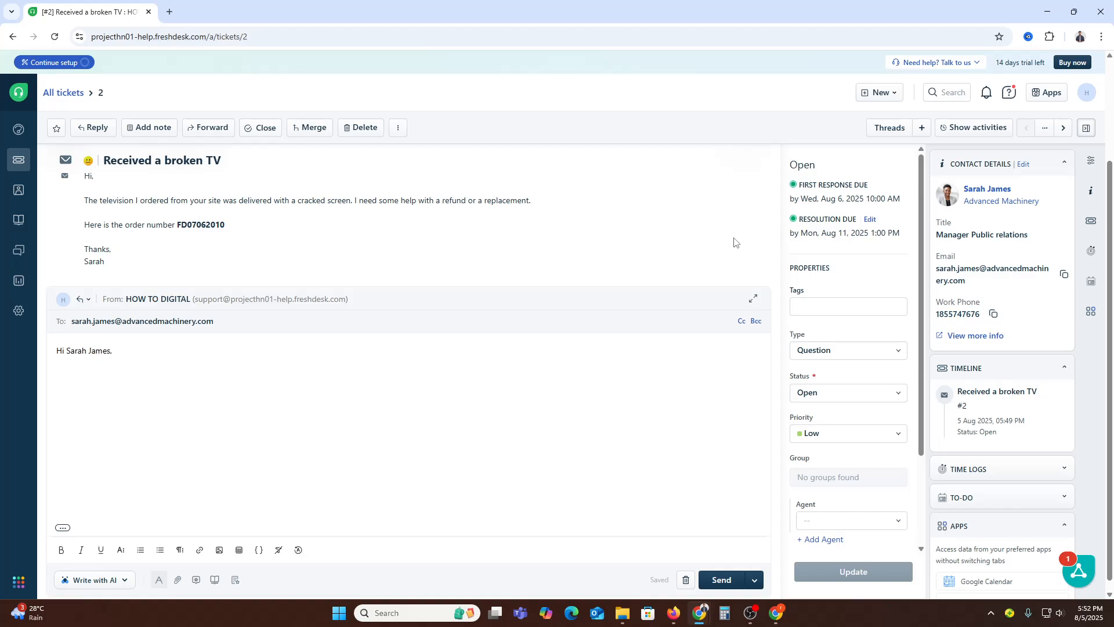
Reopen the "Received a broken TV" ticket from the ticket list and review its reply area and available status options.
left_click(19, 160)
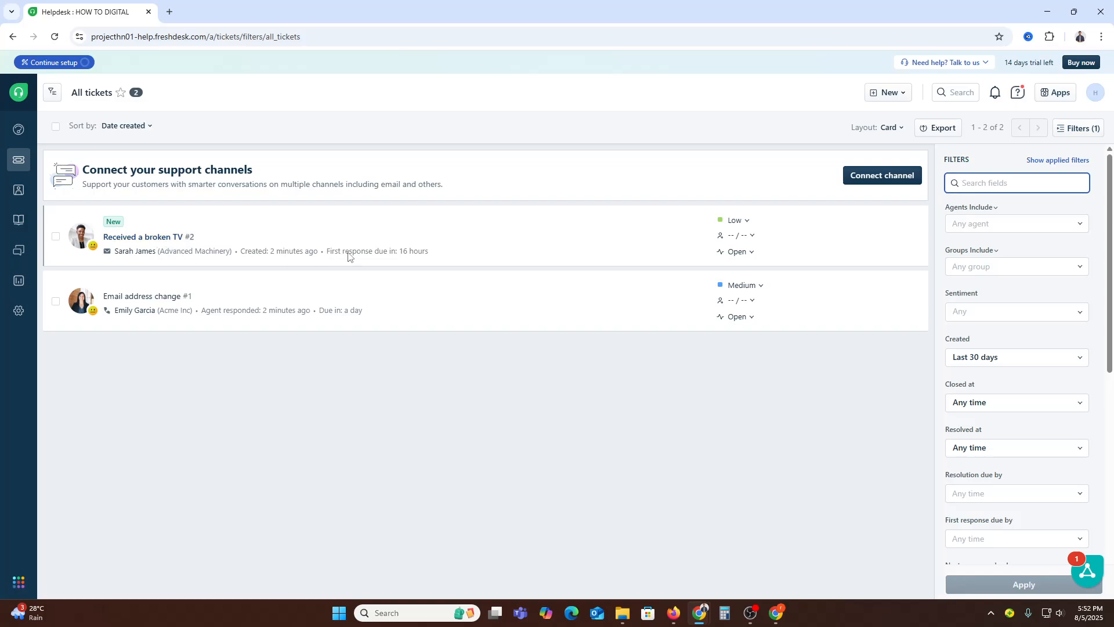
left_click(133, 238)
left_click(108, 407)
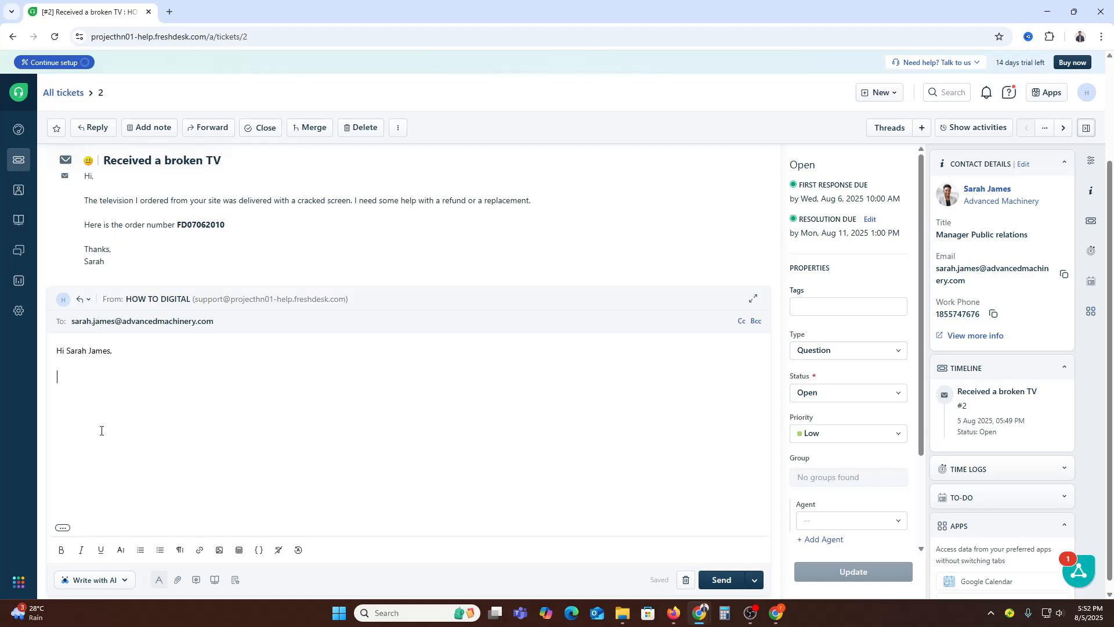
left_click(846, 397)
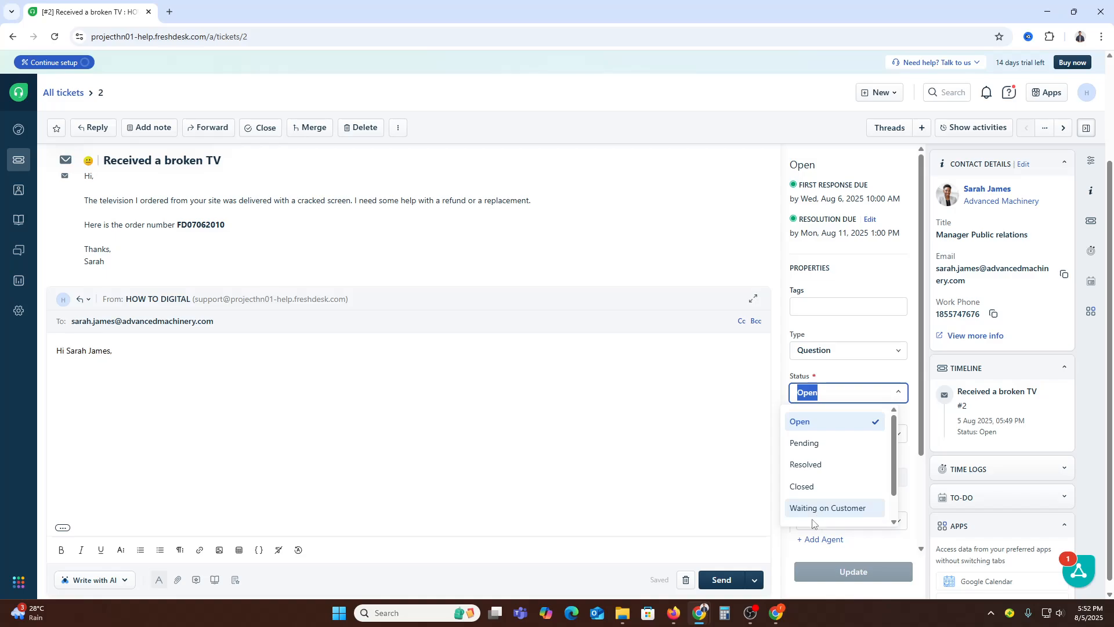
left_click(667, 226)
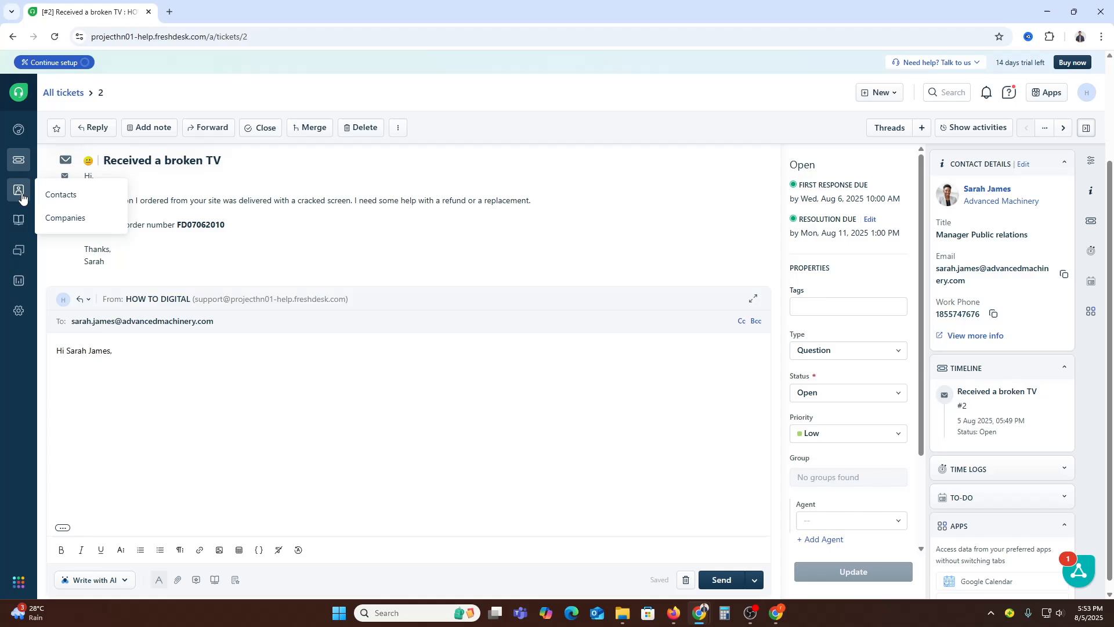
View the full contacts list and the types of new records that can be created.
left_click(69, 195)
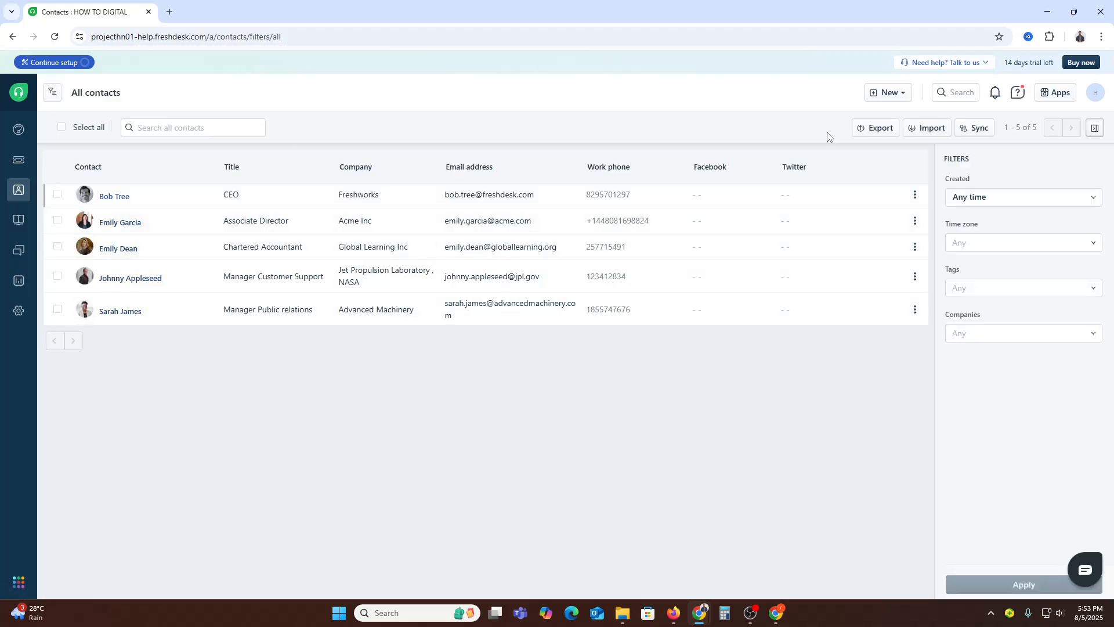
left_click(889, 95)
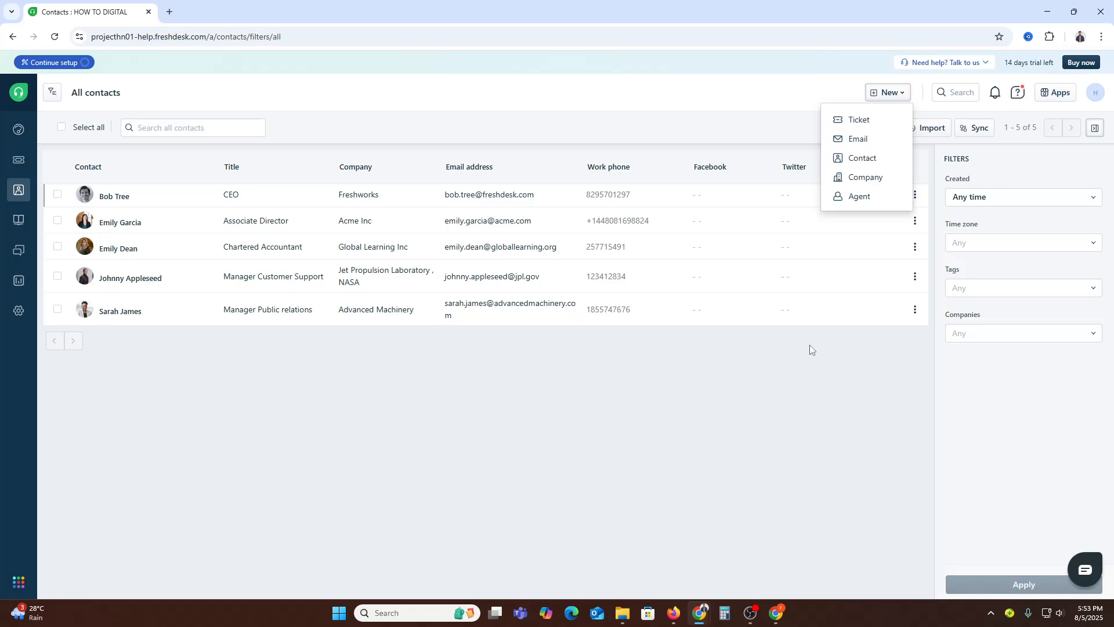
Review the admin settings from Freddy, Team and Channels through Support Operations and Account.
left_click(19, 312)
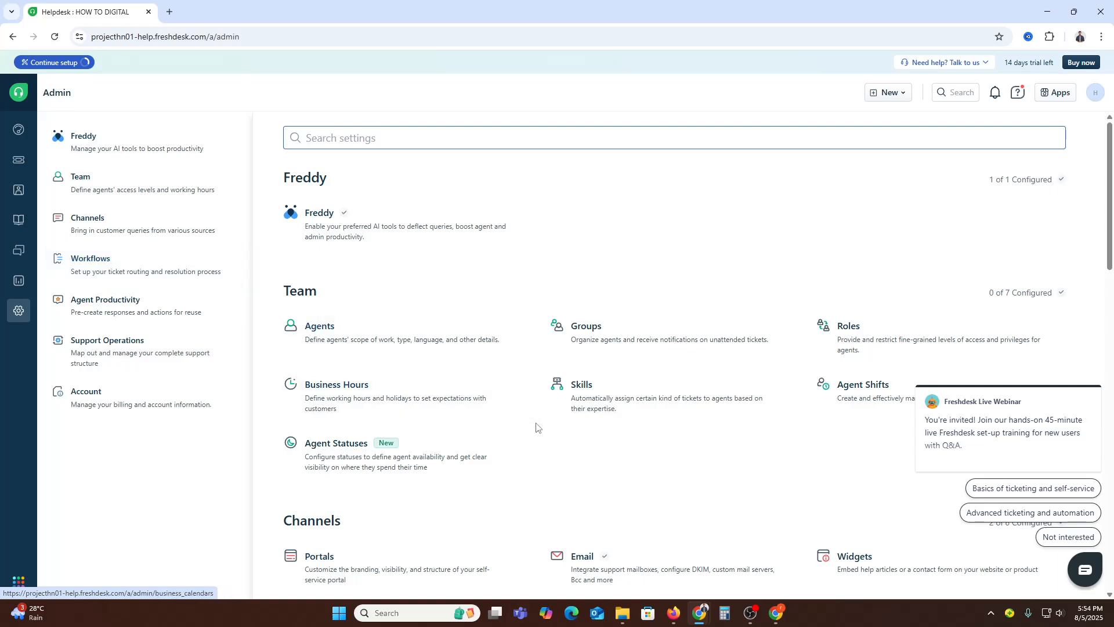
scroll(646, 464, "down", 4)
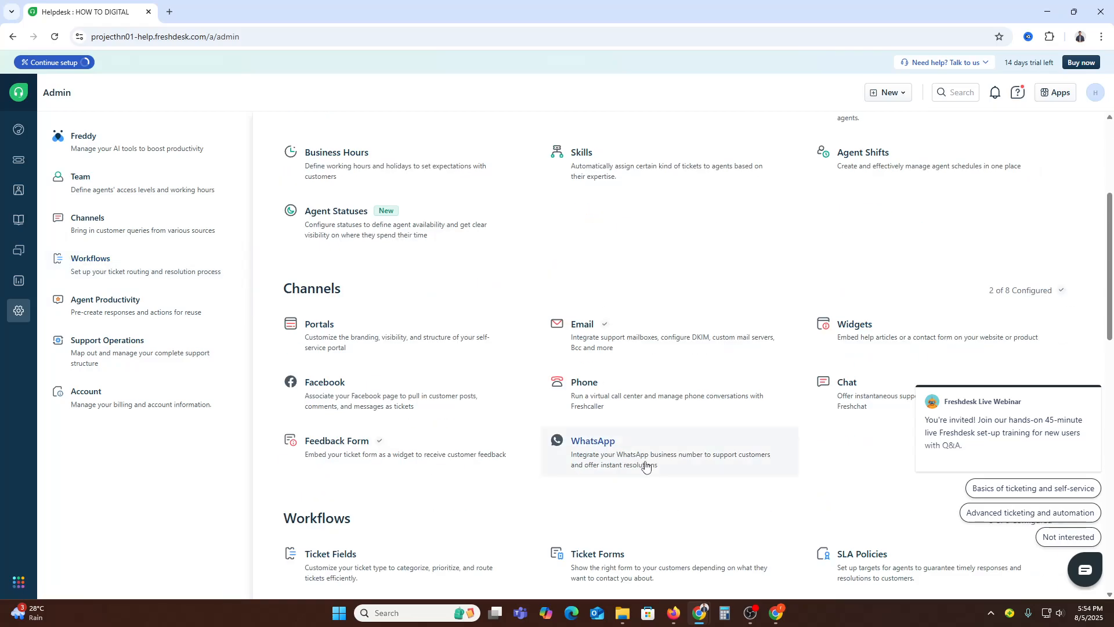
scroll(645, 464, "down", 4)
scroll(341, 281, "down", 12)
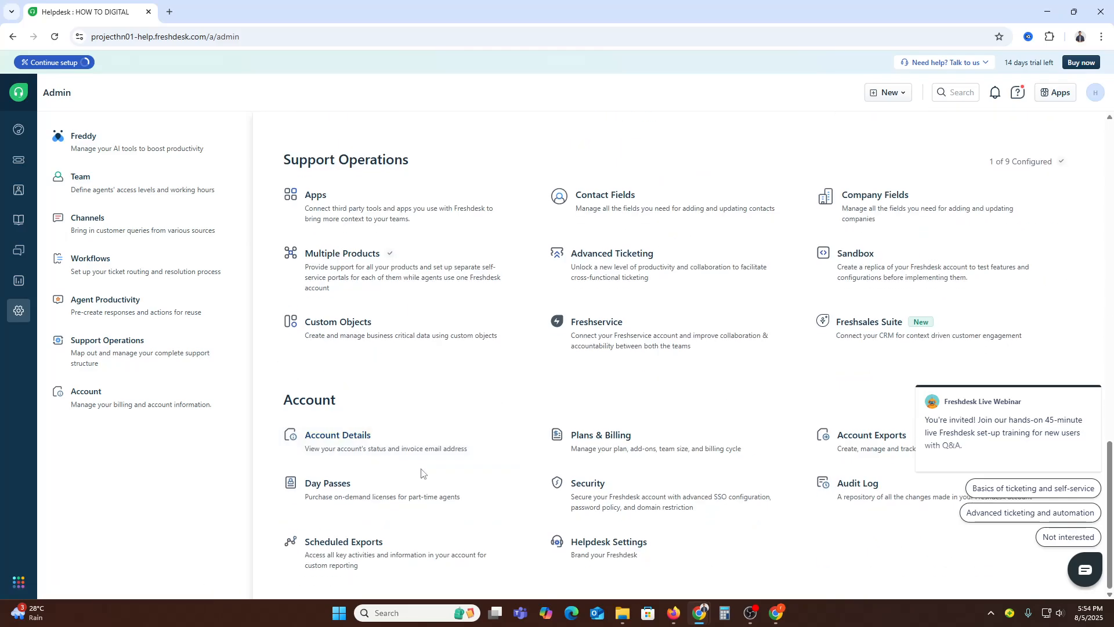
scroll(655, 487, "up", 11)
scroll(656, 485, "up", 7)
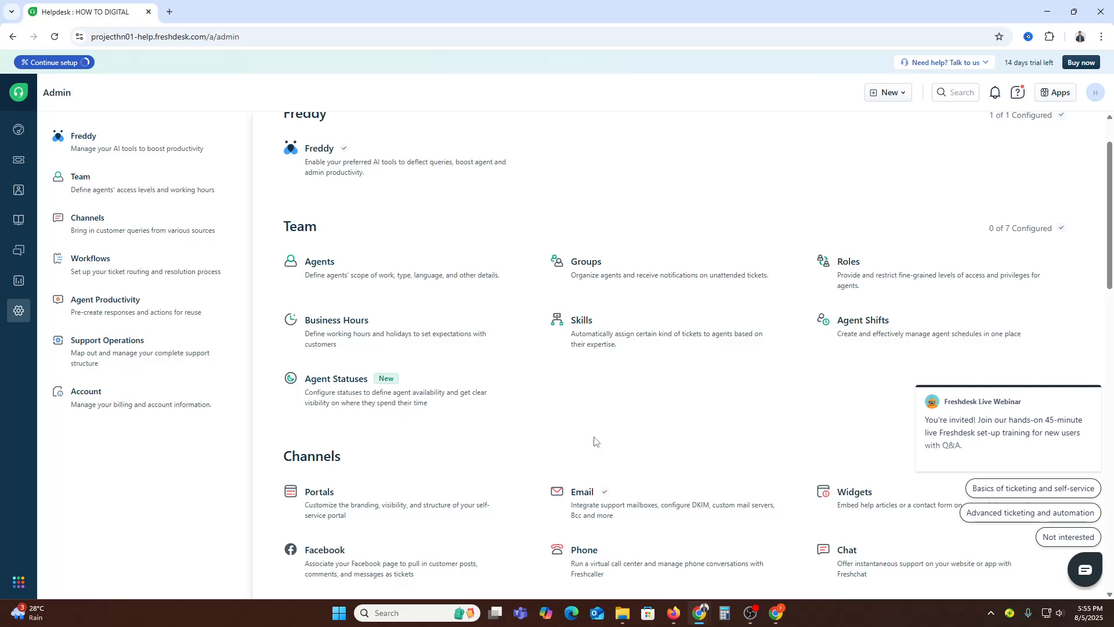
Open Analytics, finish its help introduction and start the tour of the revamped homepage with Help Center.
left_click(10, 281)
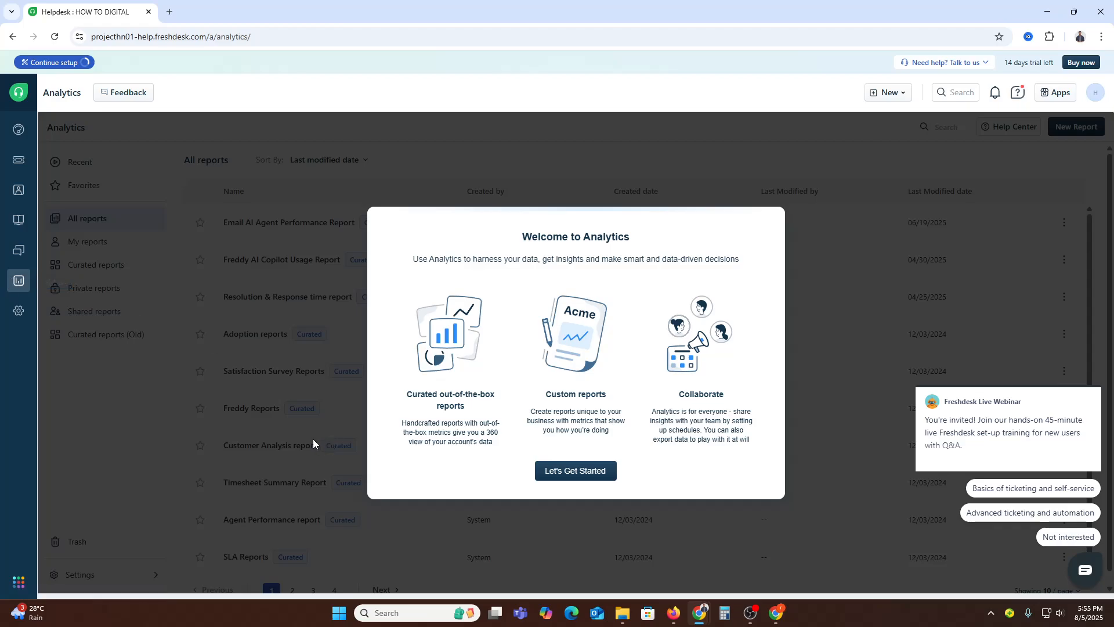
left_click(590, 475)
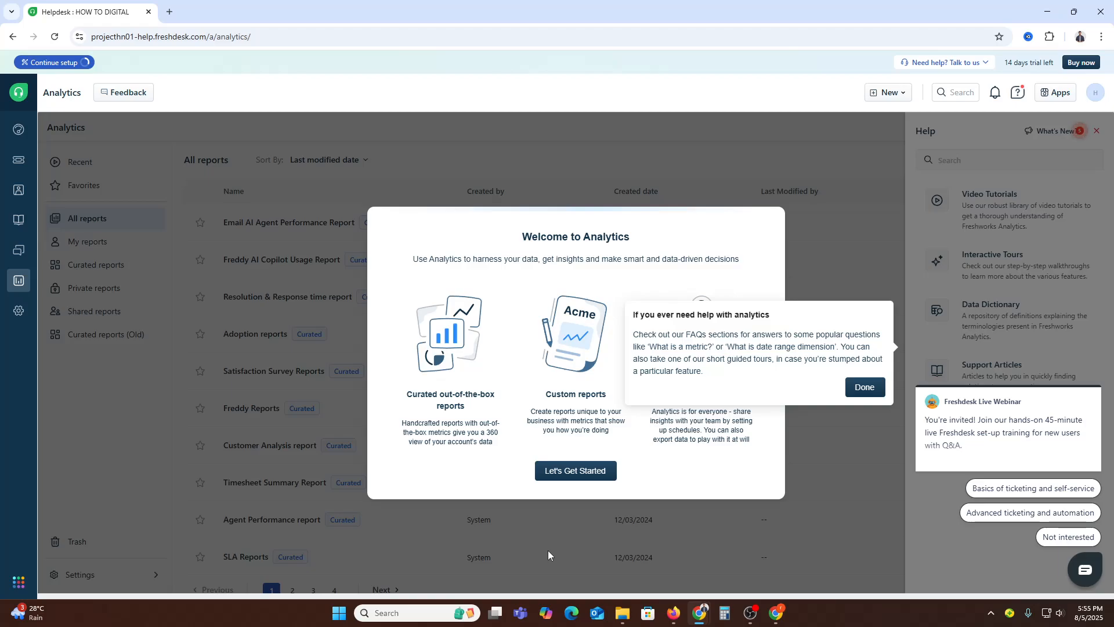
left_click(865, 387)
left_click(567, 471)
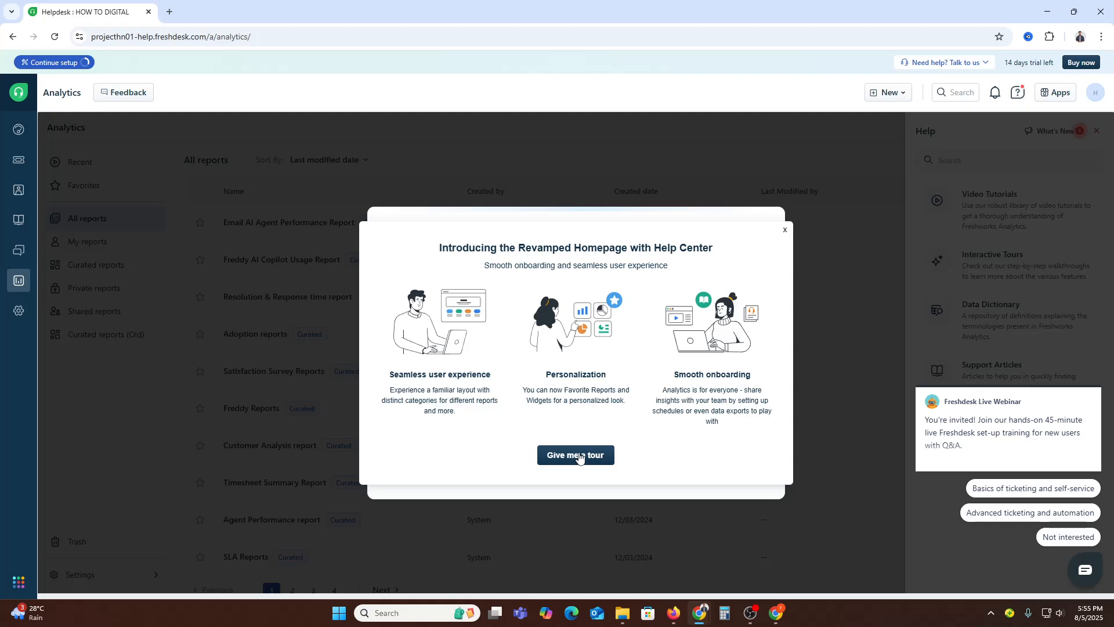
left_click(579, 456)
left_click(341, 217)
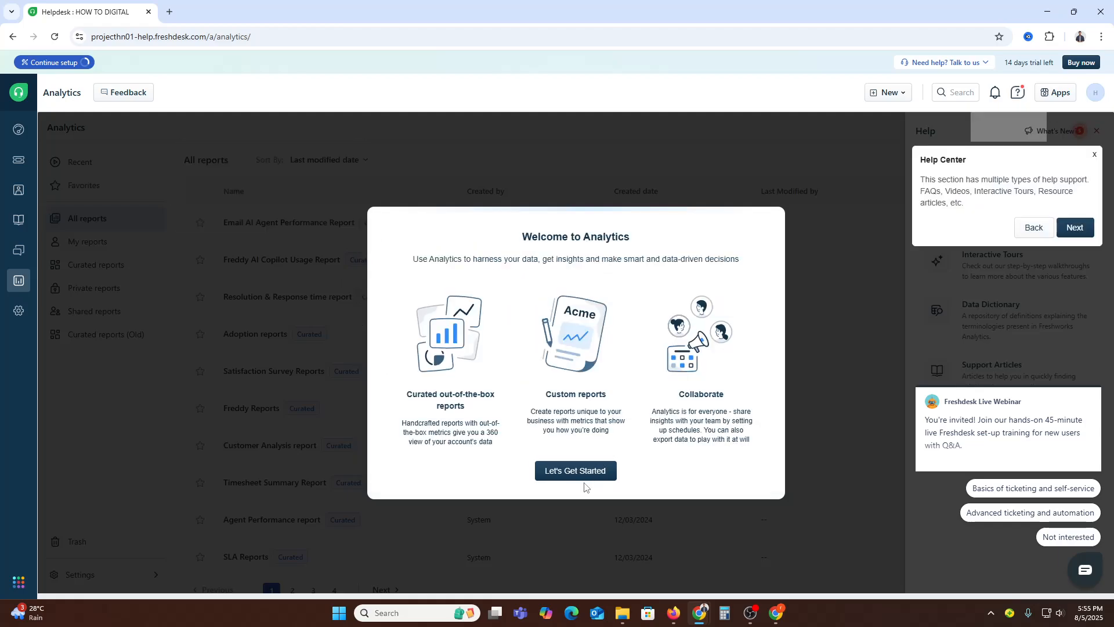